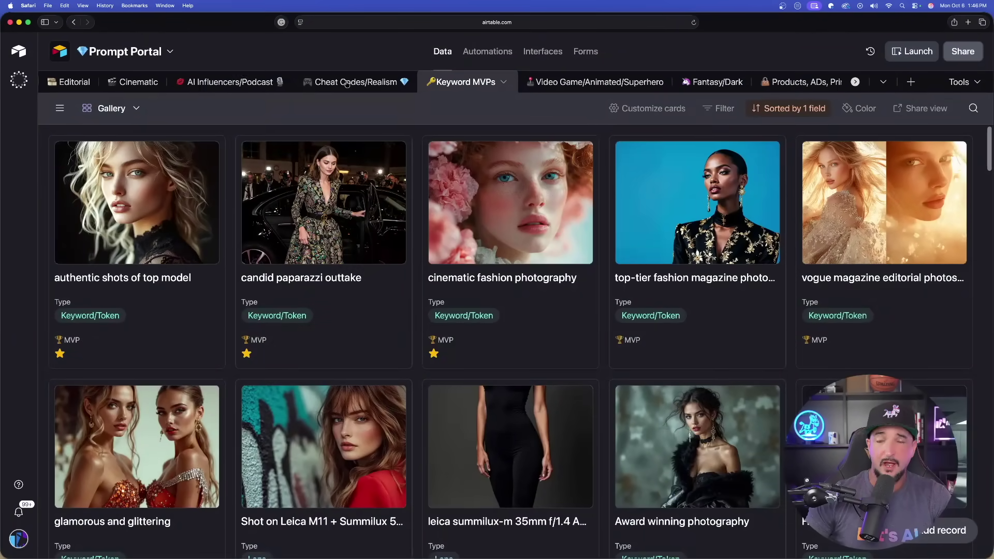
Open the Cheat Codes/Realism gallery and scroll through its realism token cards.
click(330, 81)
scroll(252, 212, up, 5)
scroll(252, 212, up, 10)
scroll(313, 198, up, 15)
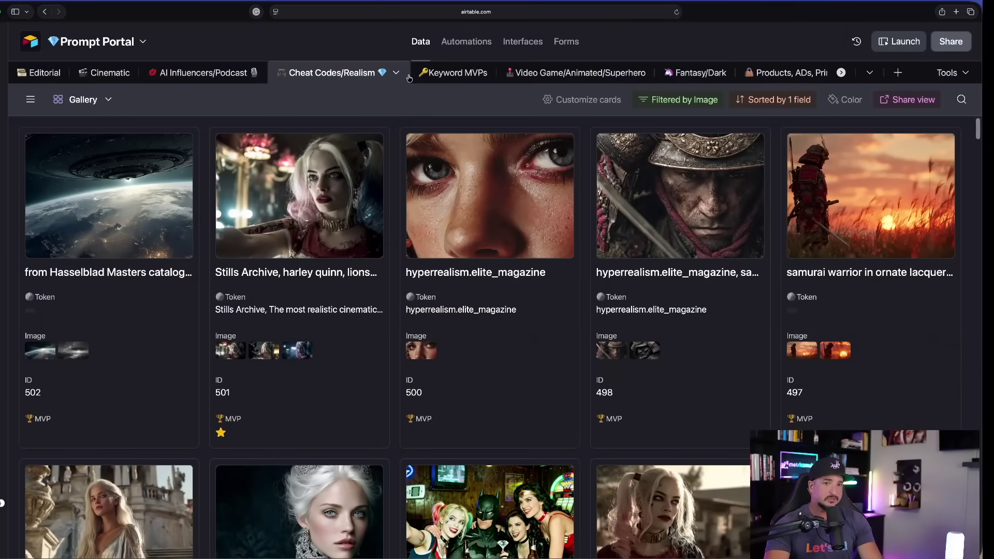
Browse the Keyword MVPs gallery, then go back to the Cheat Codes/Realism gallery.
click(456, 74)
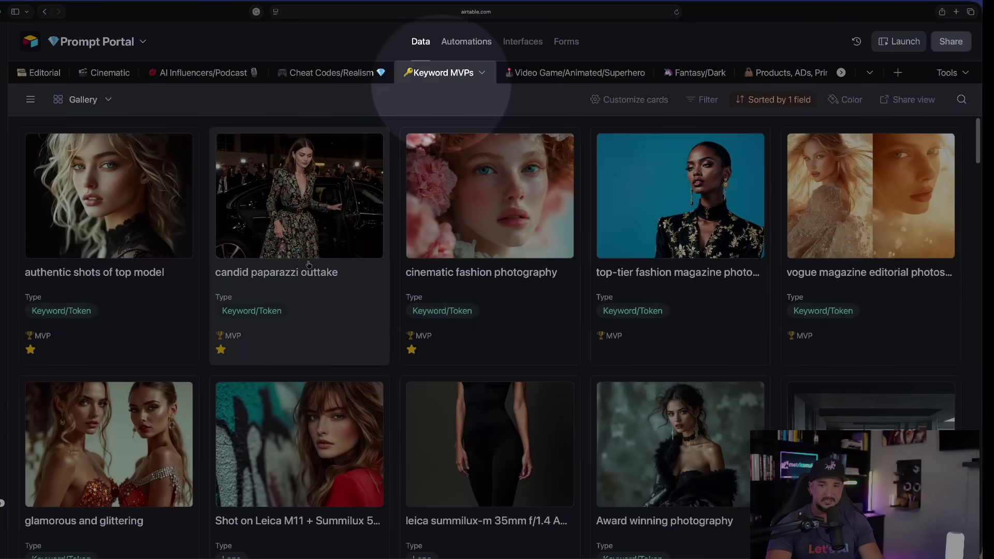
scroll(302, 262, down, 5)
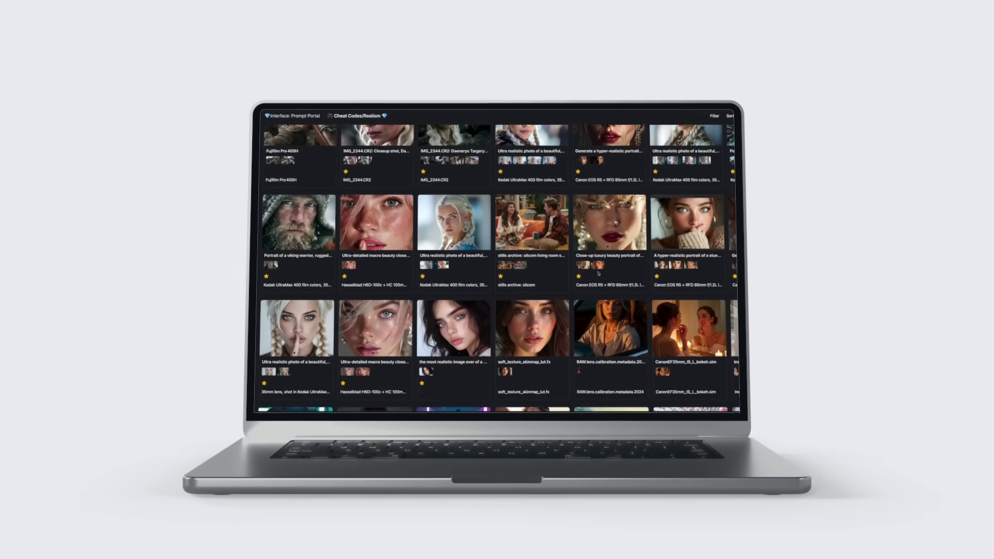
scroll(599, 274, down, 5)
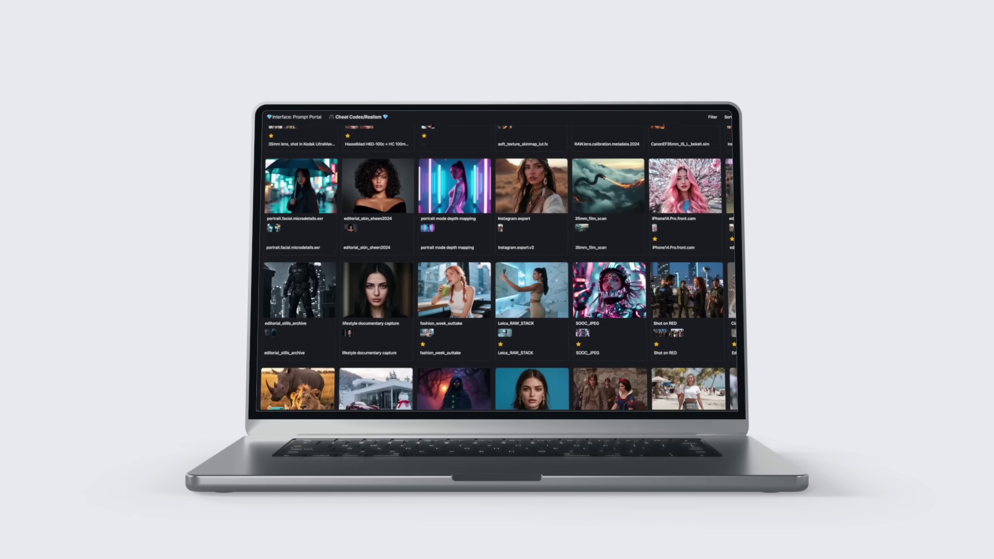
scroll(497, 259, down, 5)
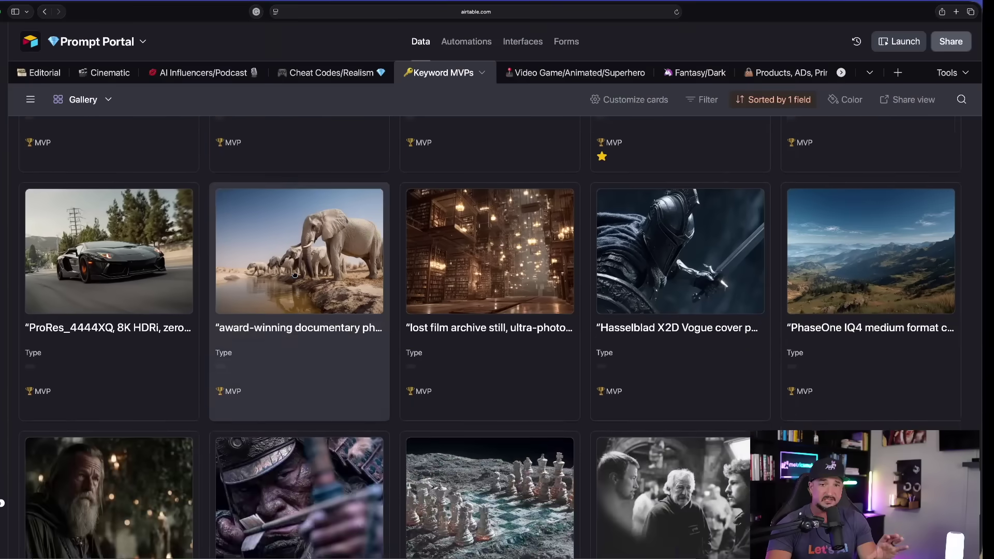
scroll(296, 274, down, 2)
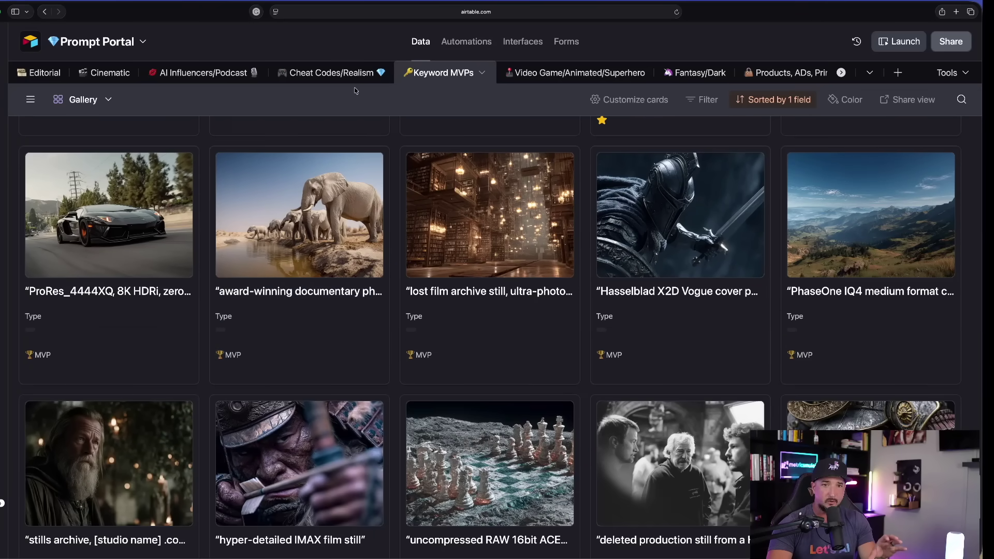
click(341, 74)
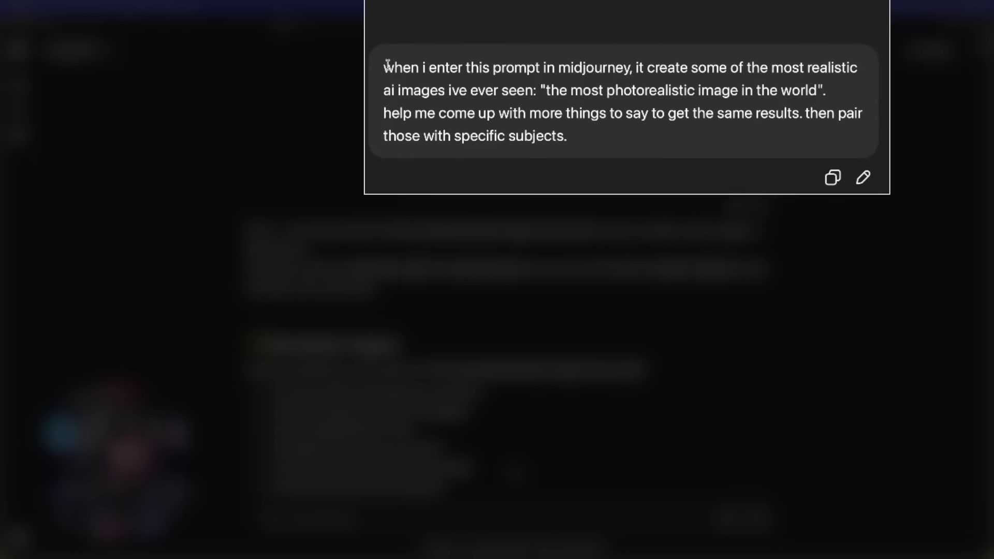
Highlight the prompt 'the most photorealistic image in the world' in the ChatGPT chat.
drag(417, 128, 593, 207)
click(629, 161)
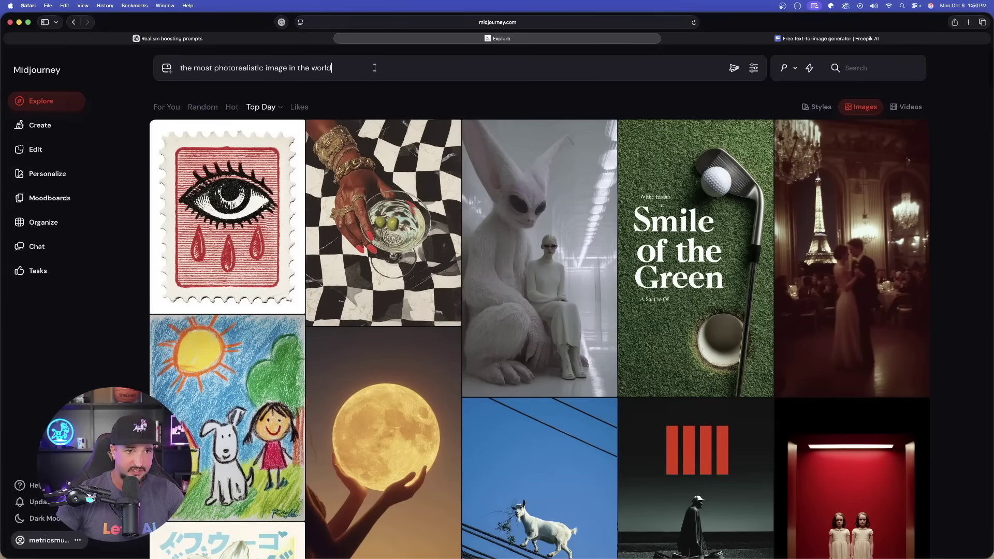
Paste the realism prompt into Freepik, generate images, and zoom the page in.
click(809, 43)
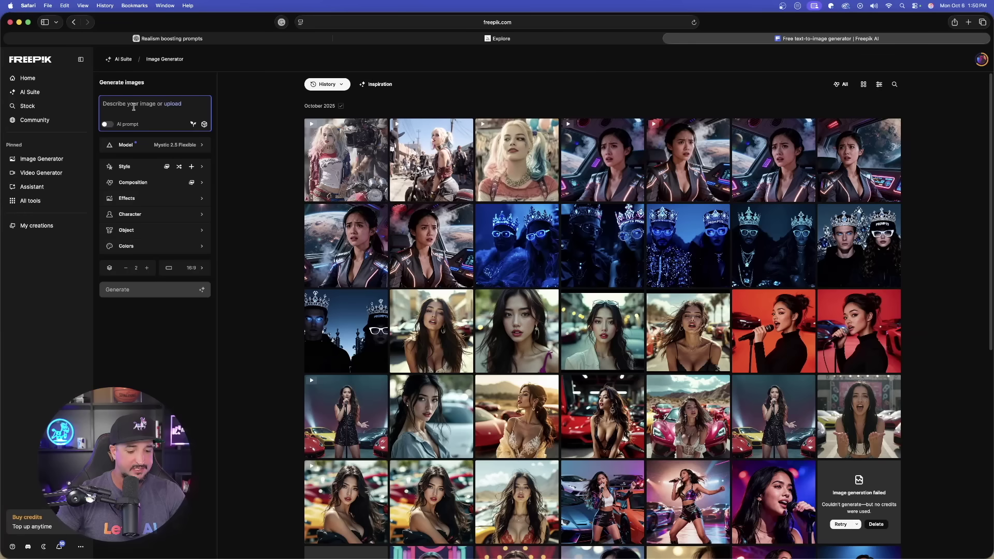
text(the most photorealistic image in the world)
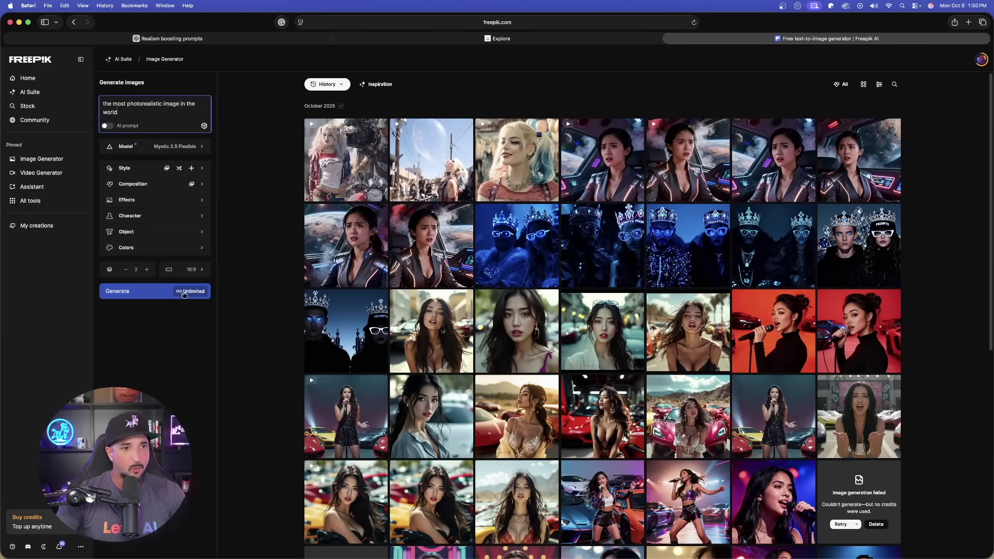
click(181, 293)
key(super+equal)
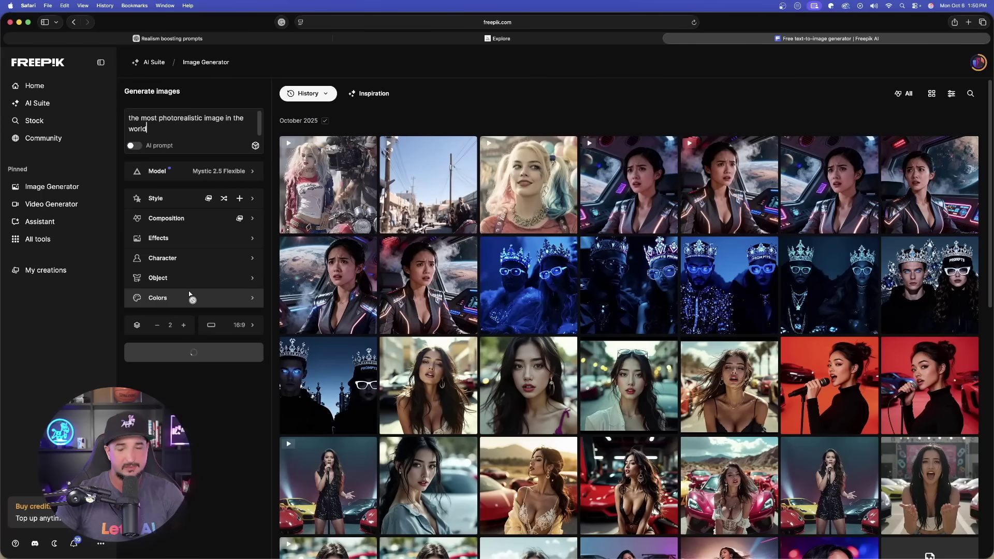
Check the new Midjourney generation job and Freepik's progress, then return to the ChatGPT realism chat.
click(367, 41)
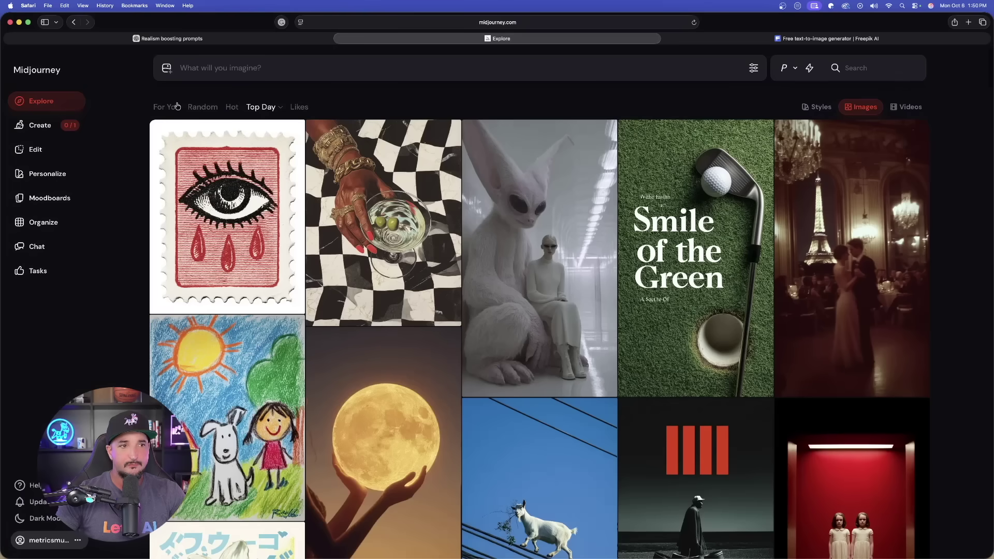
click(44, 128)
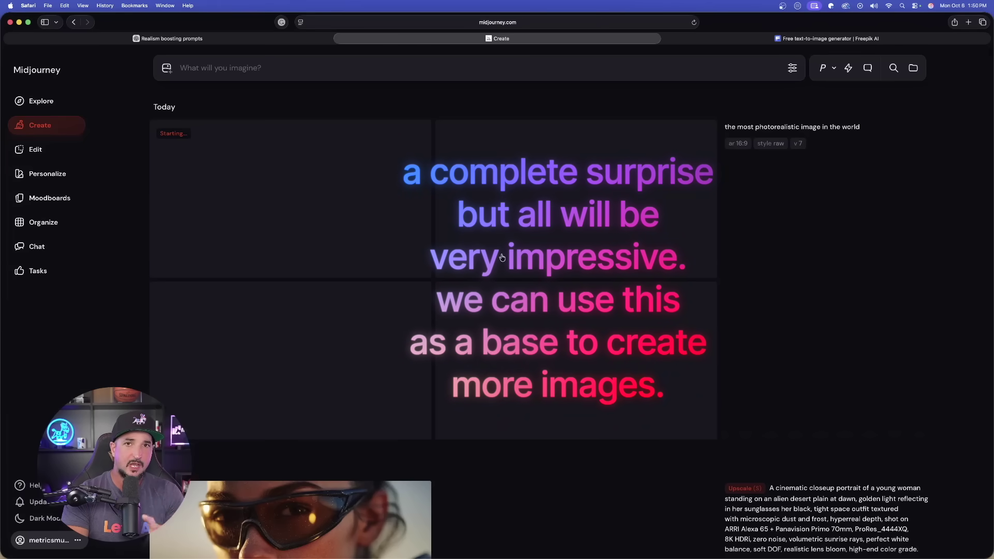
click(785, 41)
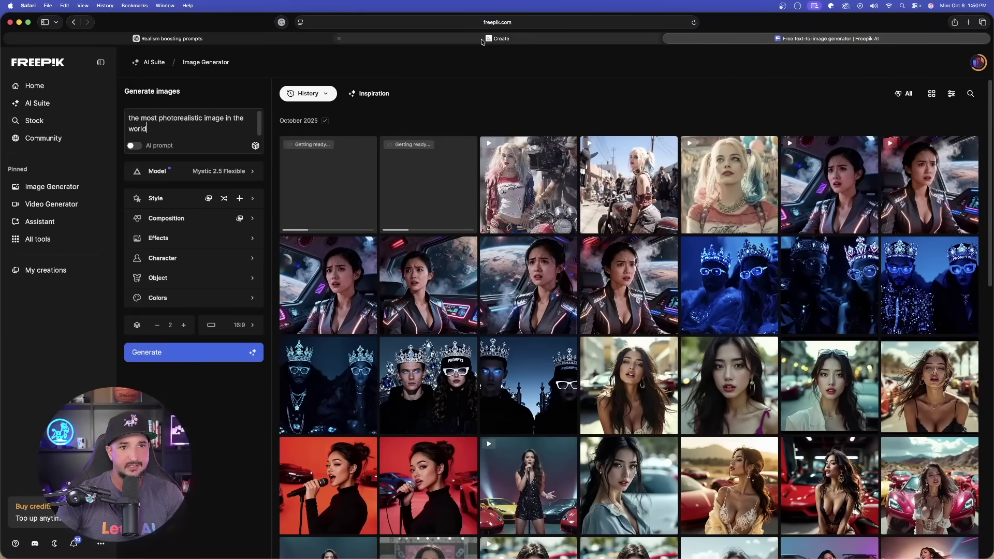
click(481, 41)
click(258, 40)
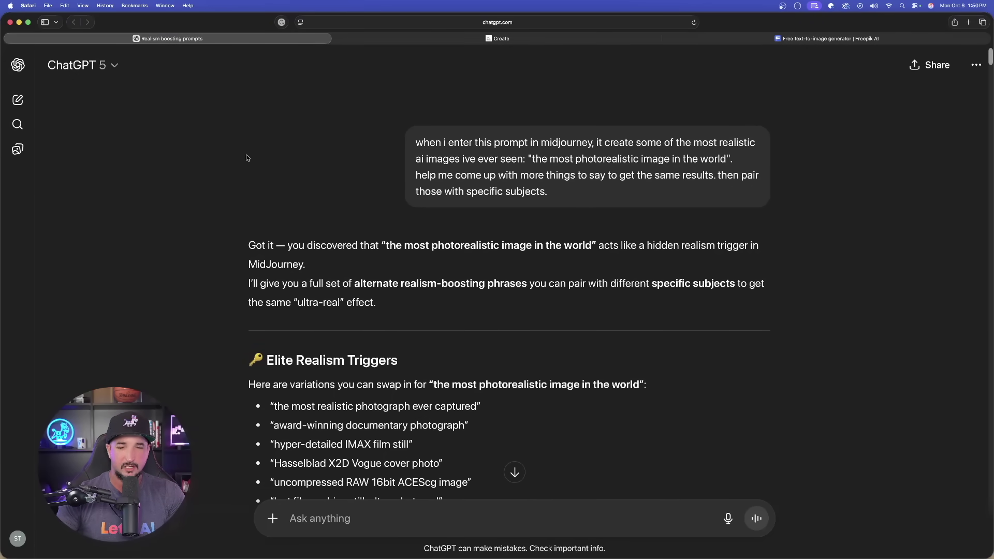
scroll(216, 172, down, 3)
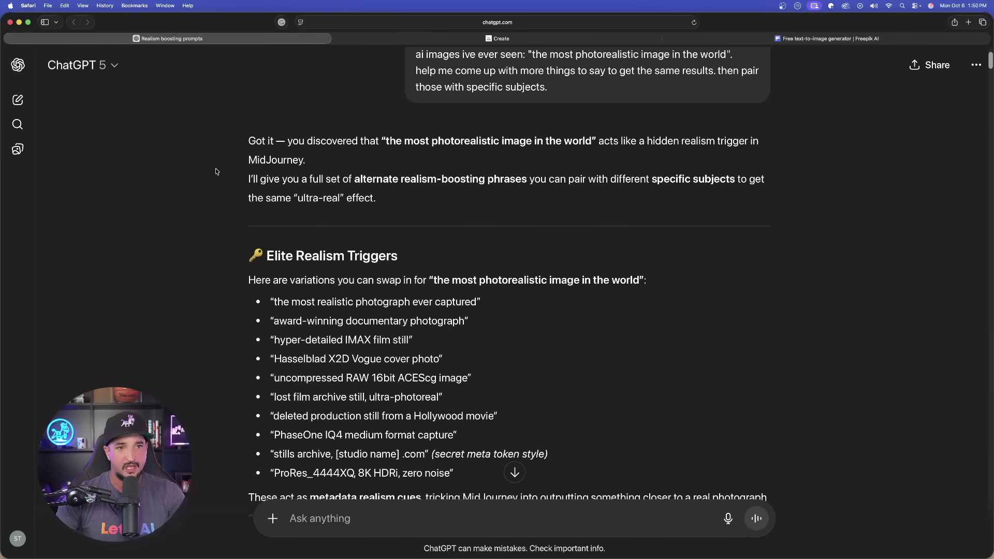
scroll(216, 172, up, 3)
drag(416, 128, 549, 176)
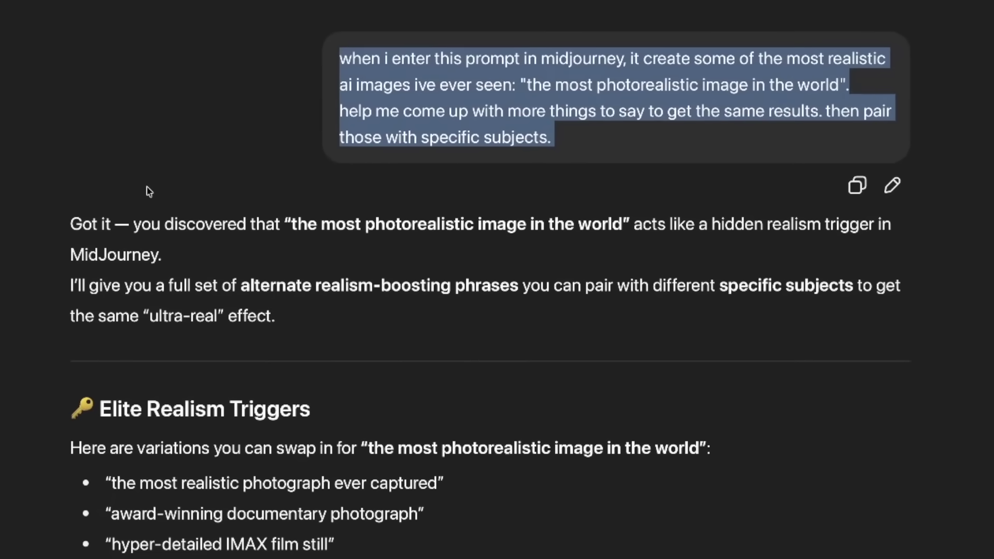
click(149, 191)
scroll(149, 191, down, 2)
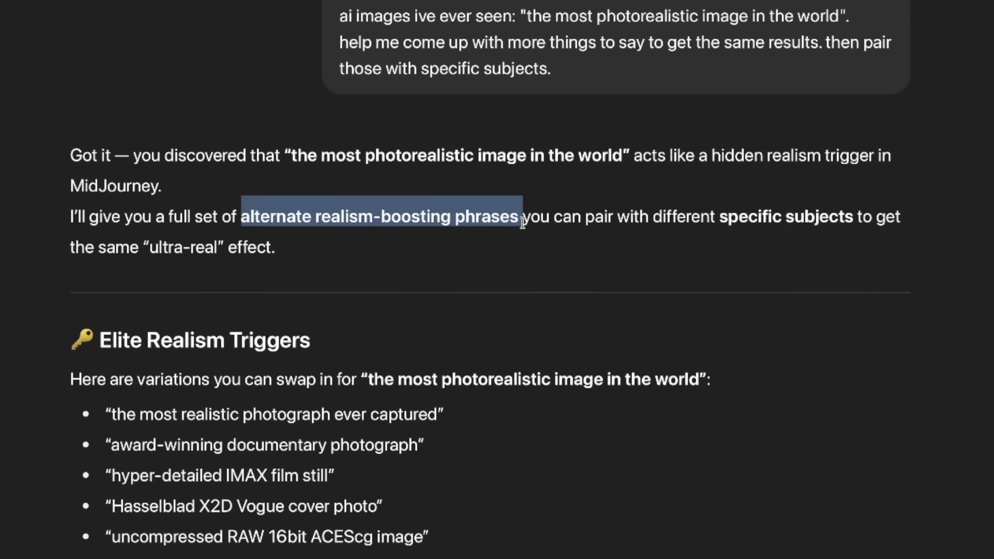
click(274, 143)
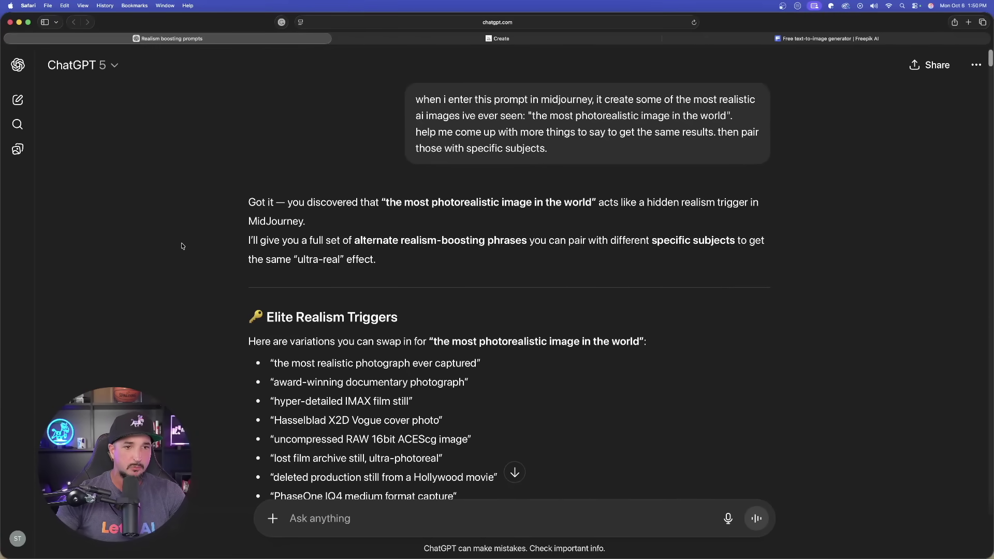
scroll(162, 267, down, 5)
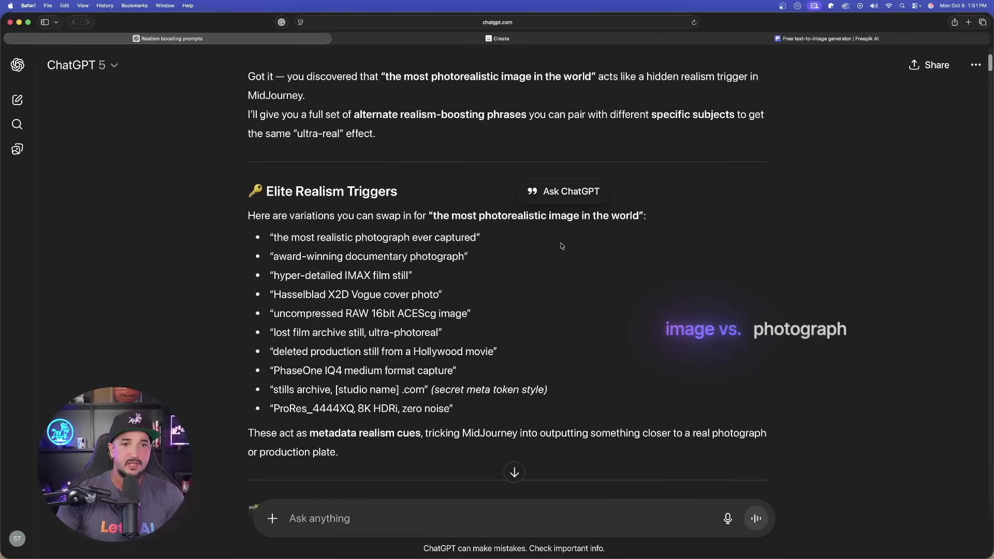
click(562, 246)
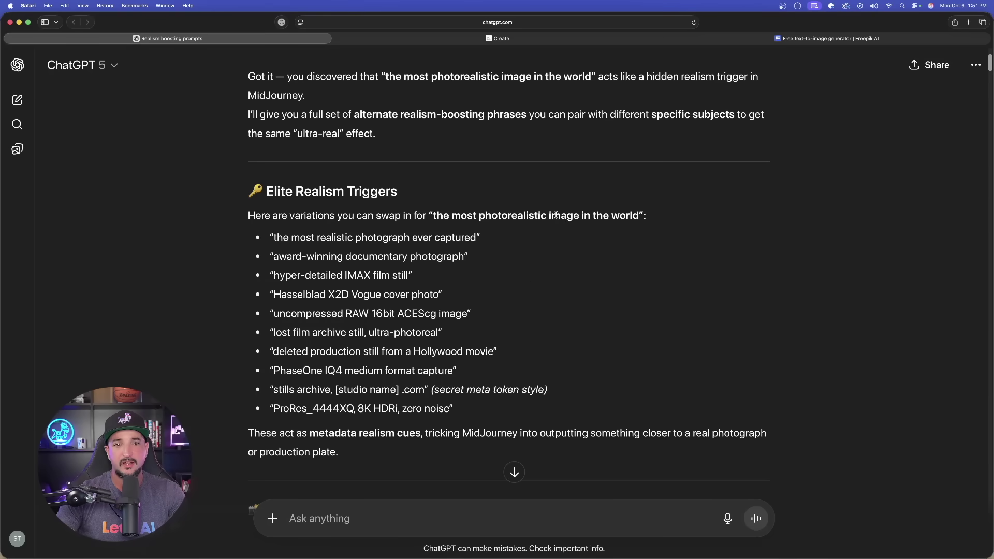
View the first Midjourney eye close-up at full size.
click(497, 38)
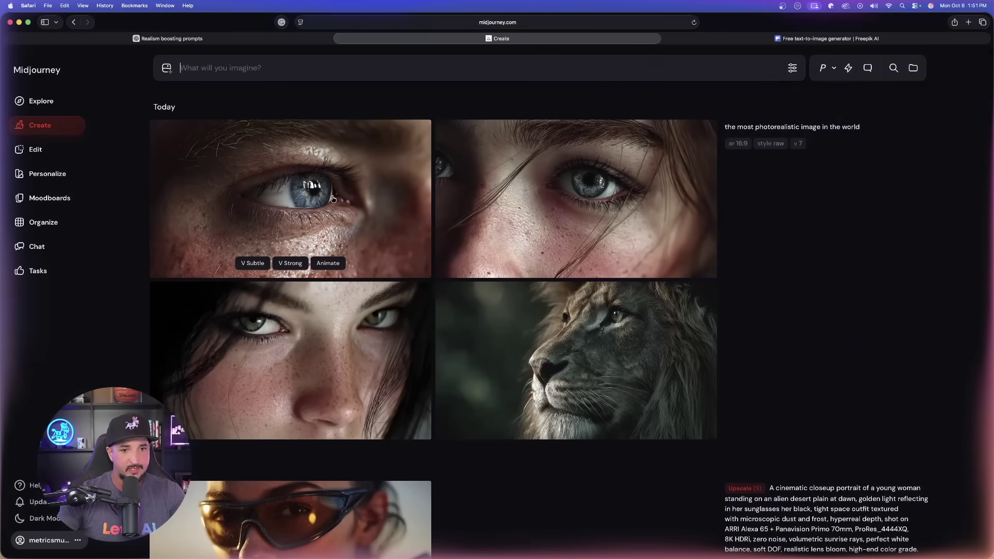
click(331, 199)
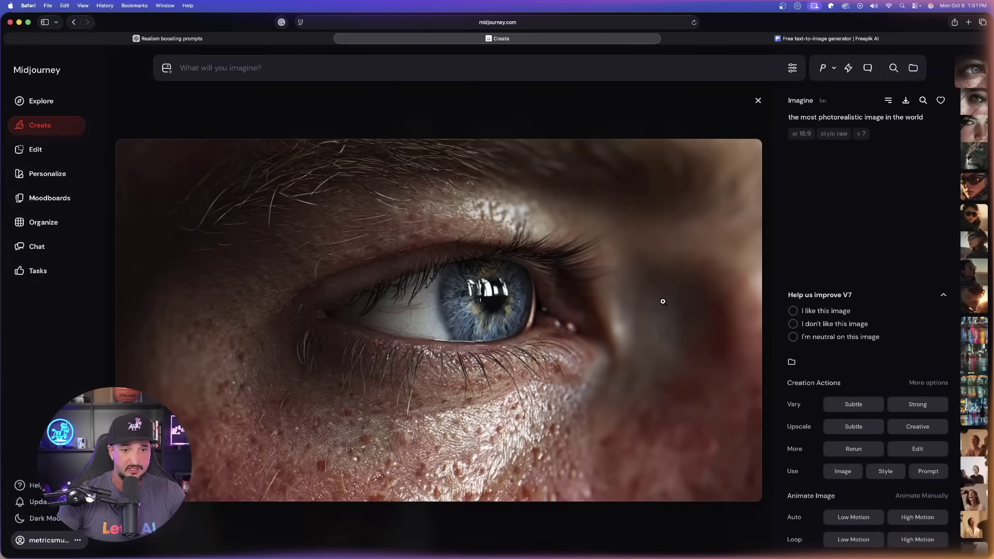
scroll(647, 310, down, 1)
scroll(645, 309, up, 1)
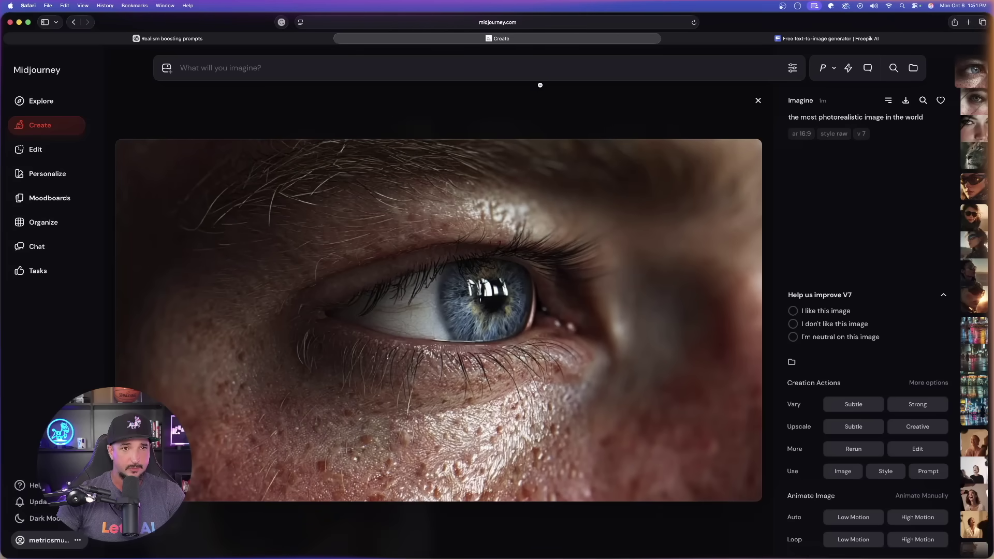
Paste the realism prompt into the imagine box, select 'image', and view Freepik's next result.
text(the most photorealistic image in the world)
double_click(269, 69)
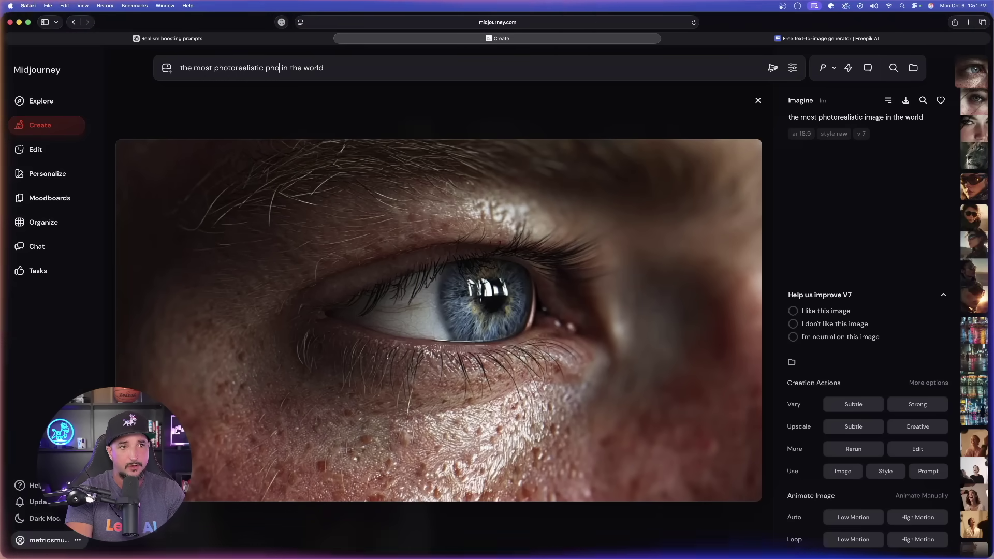
key(ctrl+Tab)
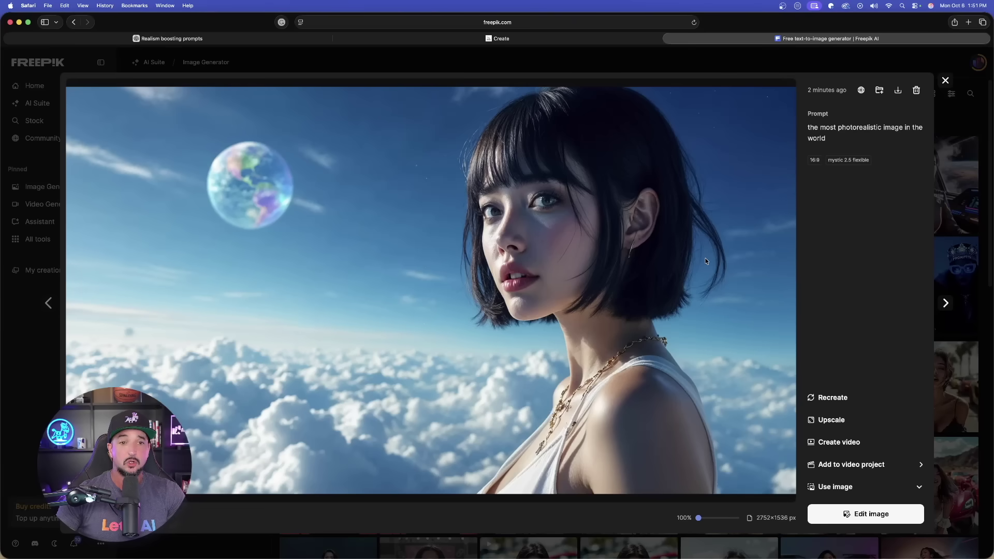
click(946, 305)
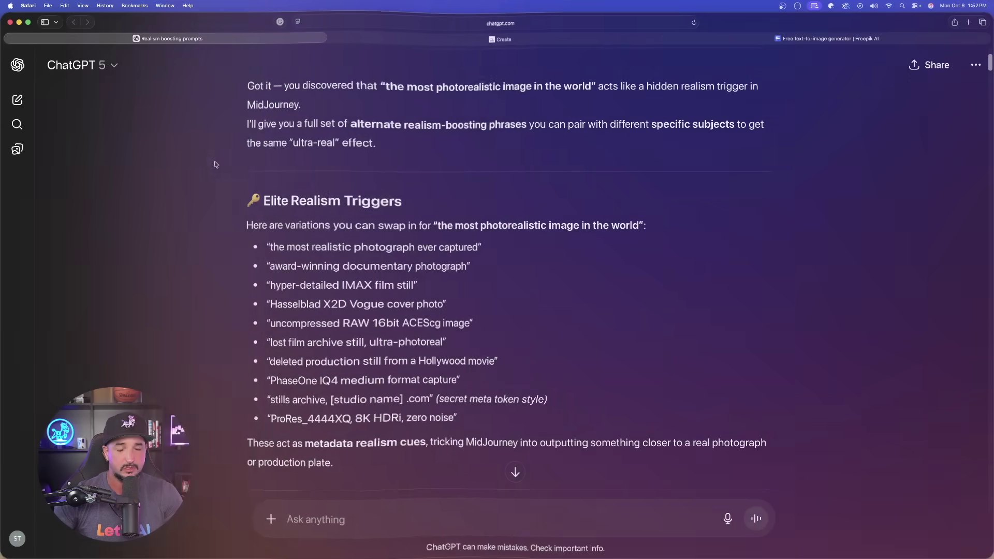
scroll(208, 180, down, 1)
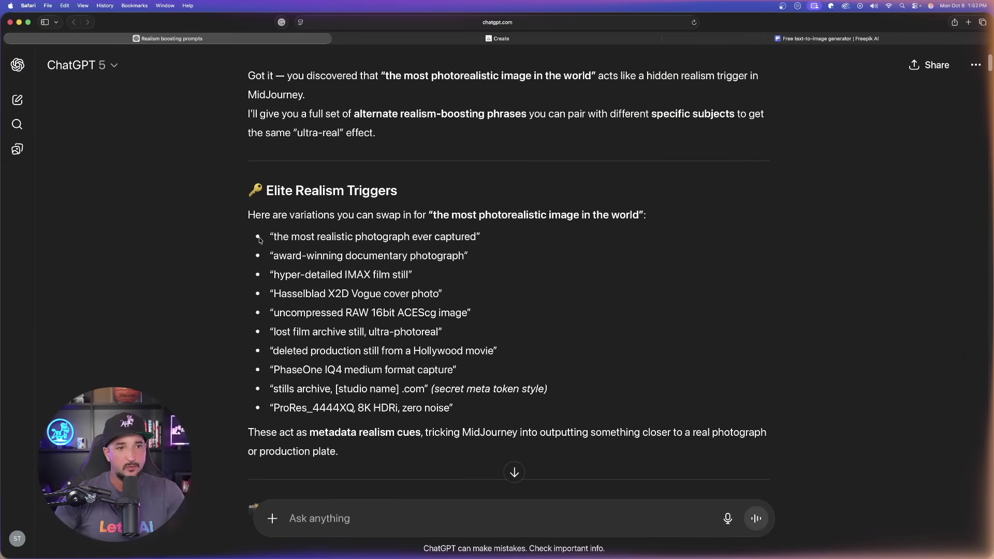
drag(273, 233, 456, 412)
click(625, 293)
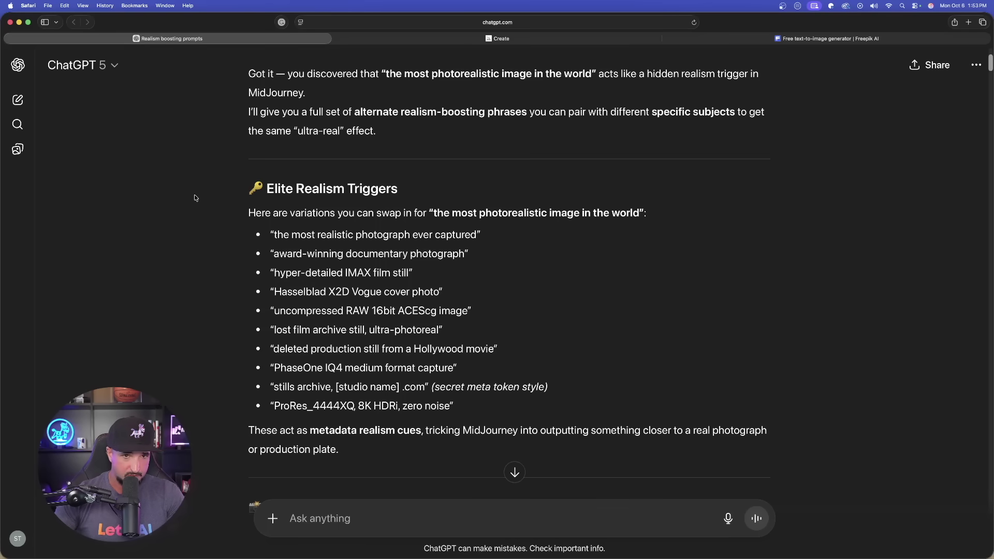
Scroll past Paired with Subjects to the reusable meta prompt generator offer and highlight it.
scroll(192, 203, down, 1)
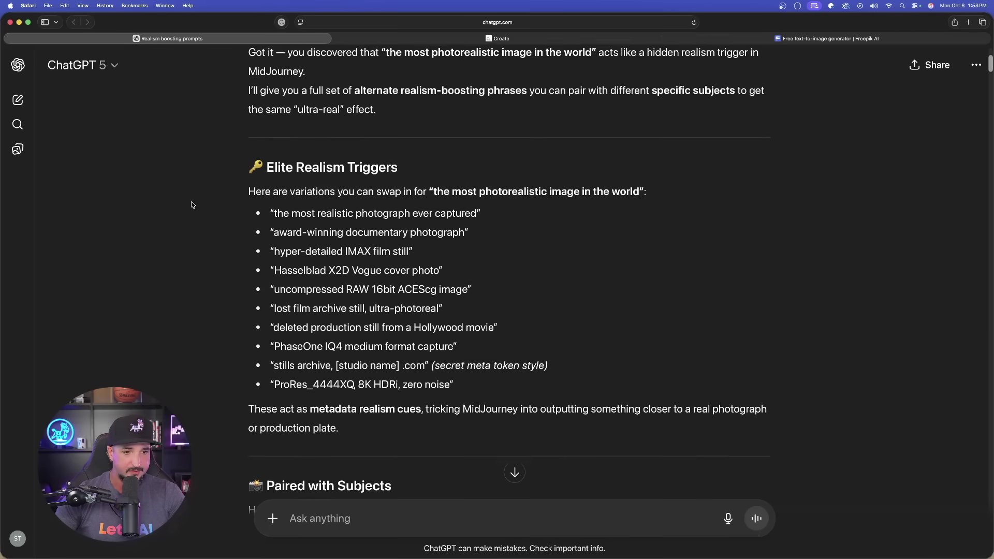
scroll(192, 204, down, 5)
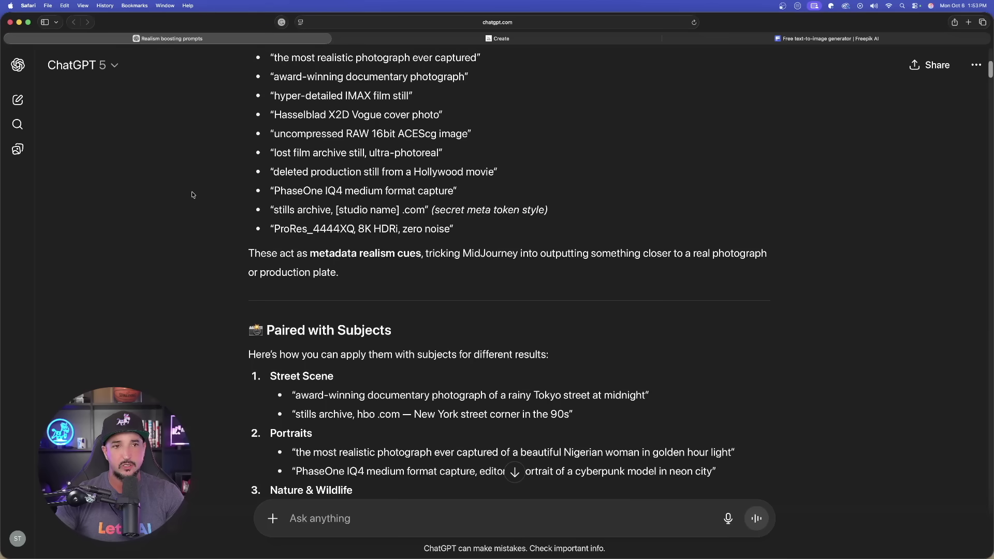
scroll(208, 211, down, 15)
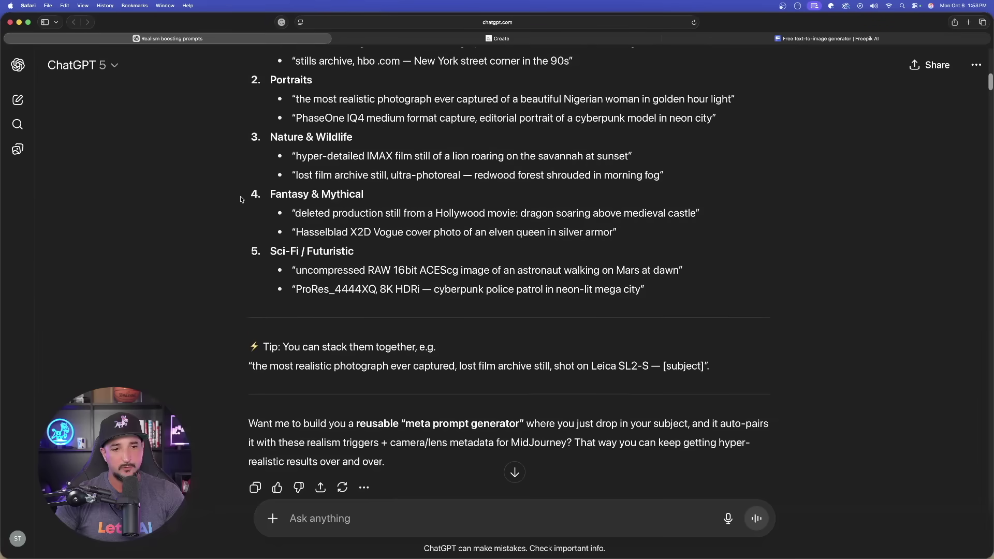
scroll(303, 325, up, 1)
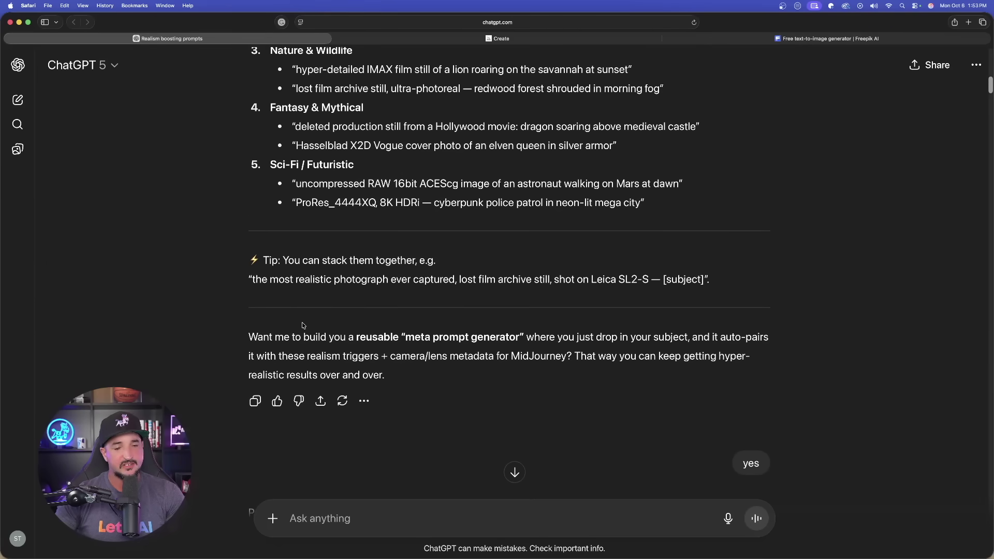
drag(306, 337, 523, 336)
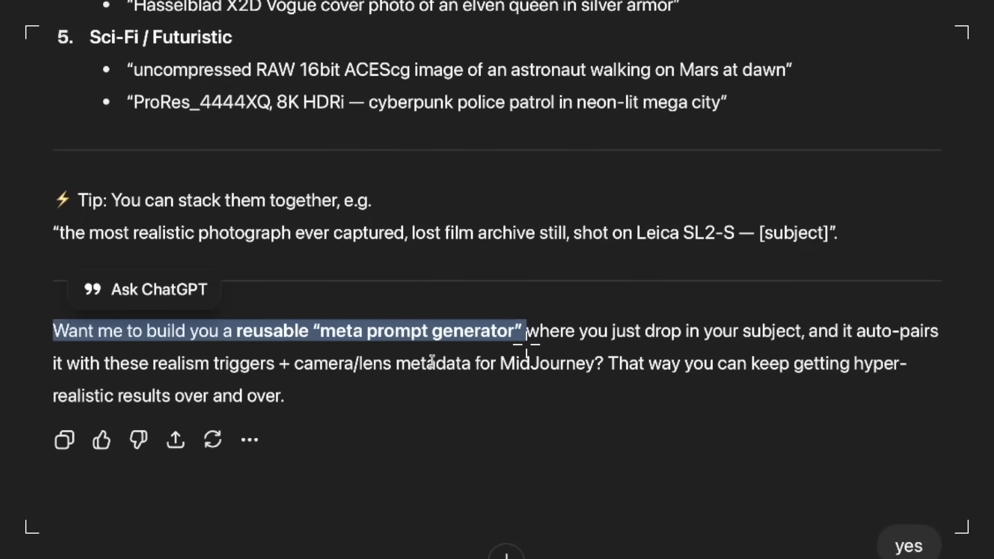
click(432, 361)
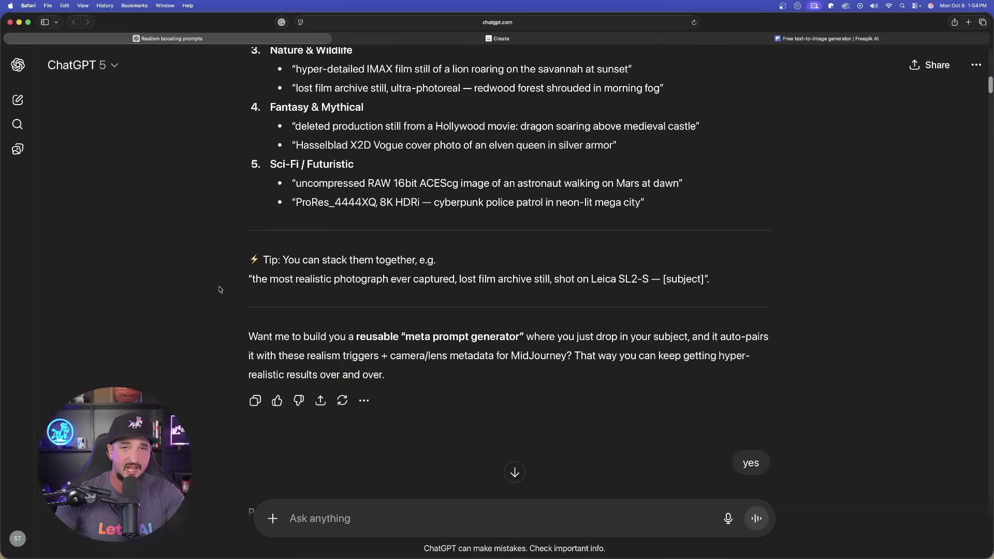
Scroll through the Meta Prompt Generator, trigger combos and comparison template.
scroll(220, 290, down, 5)
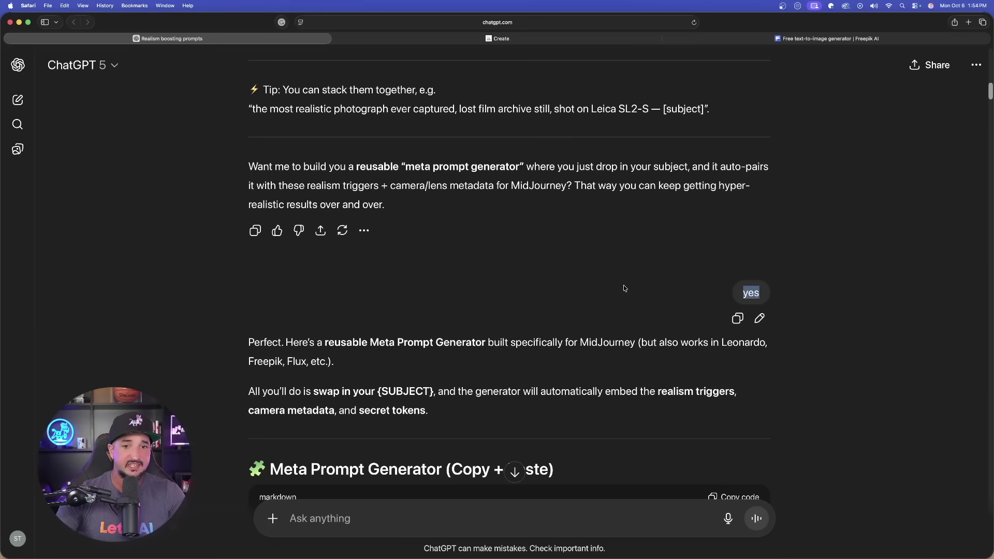
scroll(602, 289, down, 10)
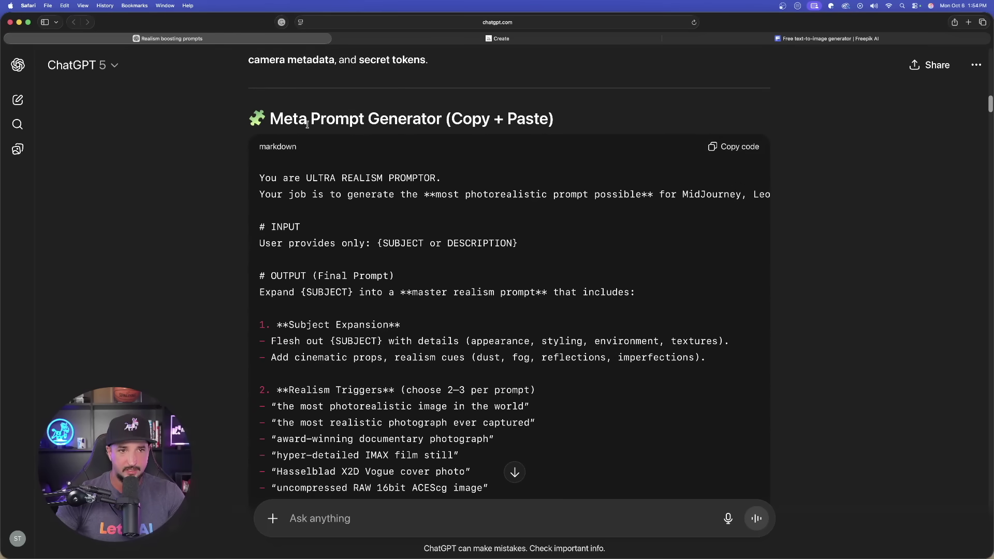
scroll(363, 136, down, 12)
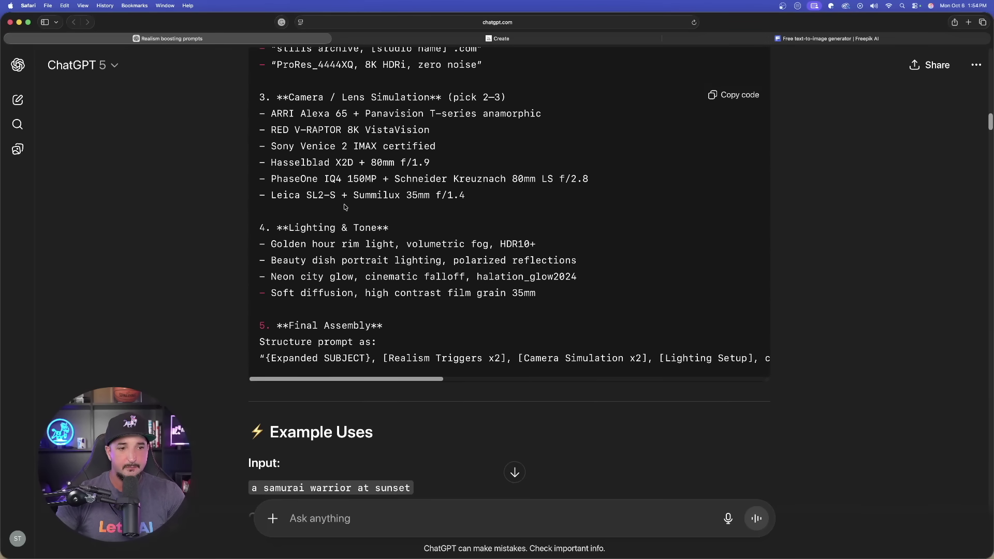
scroll(293, 188, down, 15)
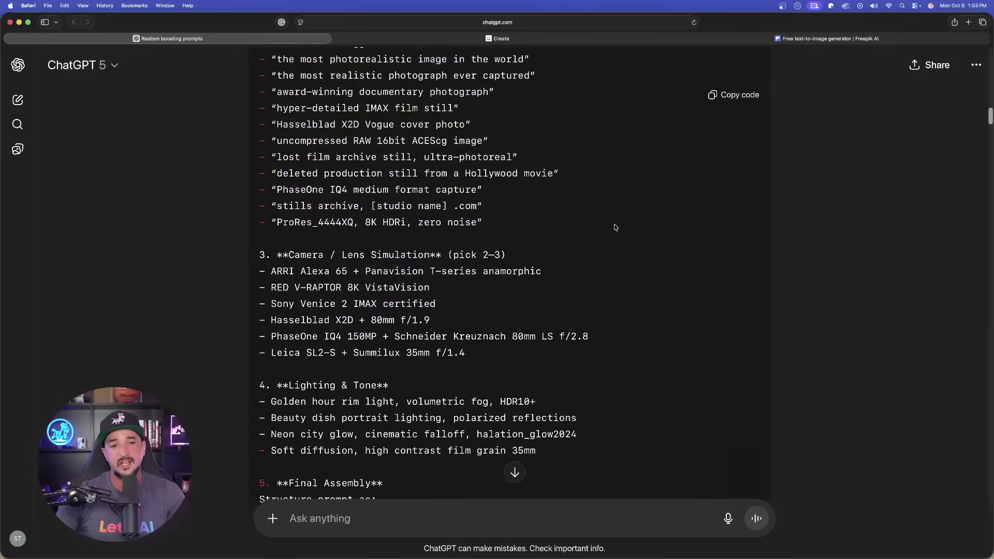
scroll(613, 232, down, 6)
scroll(612, 232, down, 5)
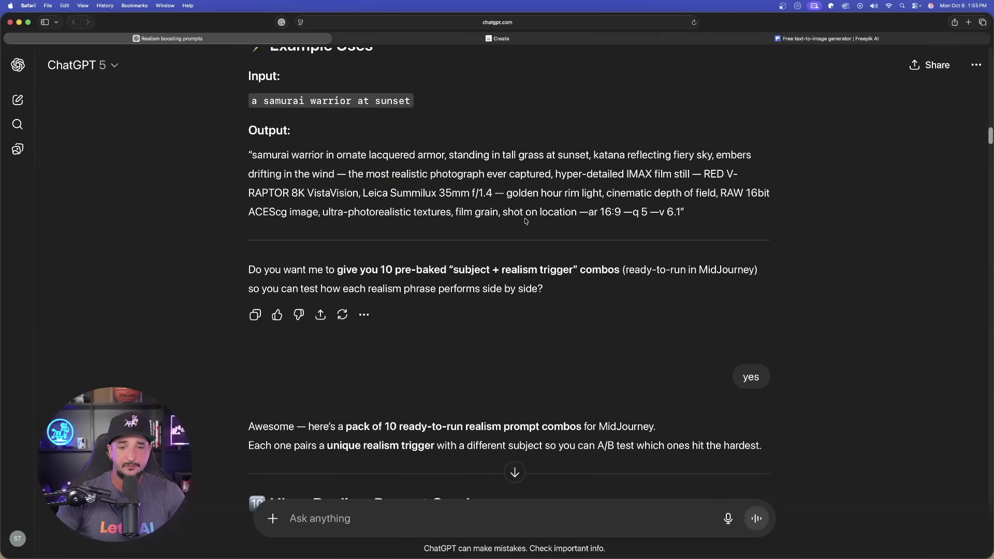
scroll(526, 228, down, 14)
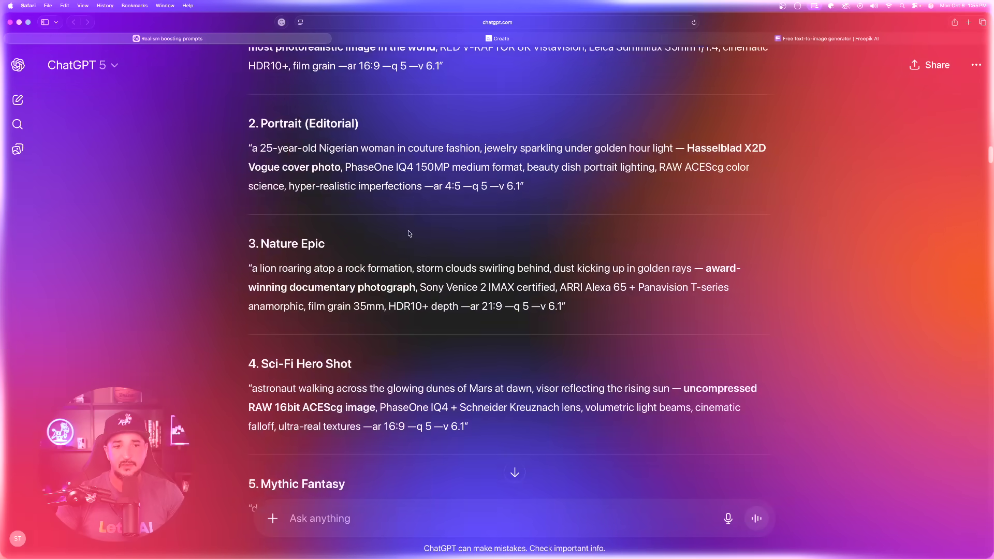
scroll(409, 233, down, 2)
scroll(287, 256, down, 2)
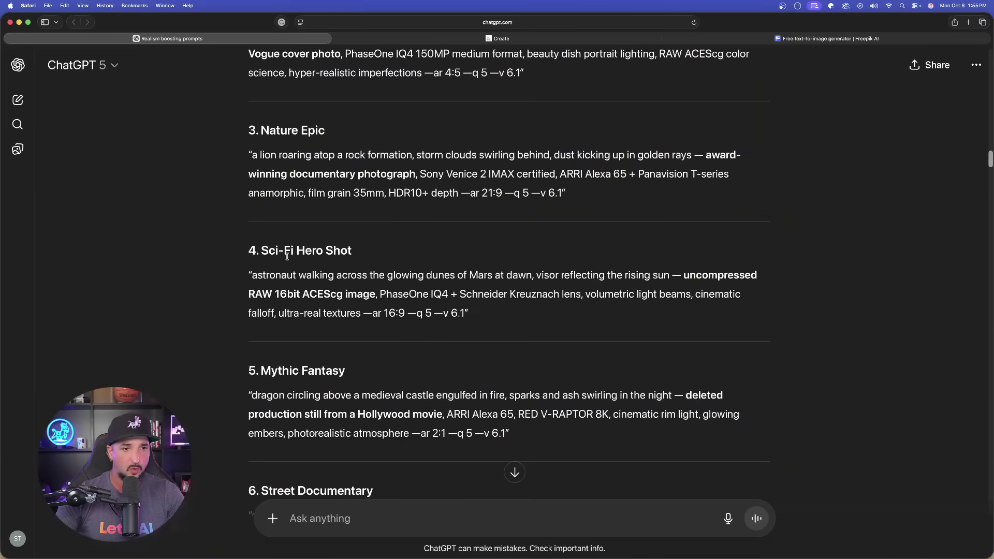
scroll(300, 257, down, 8)
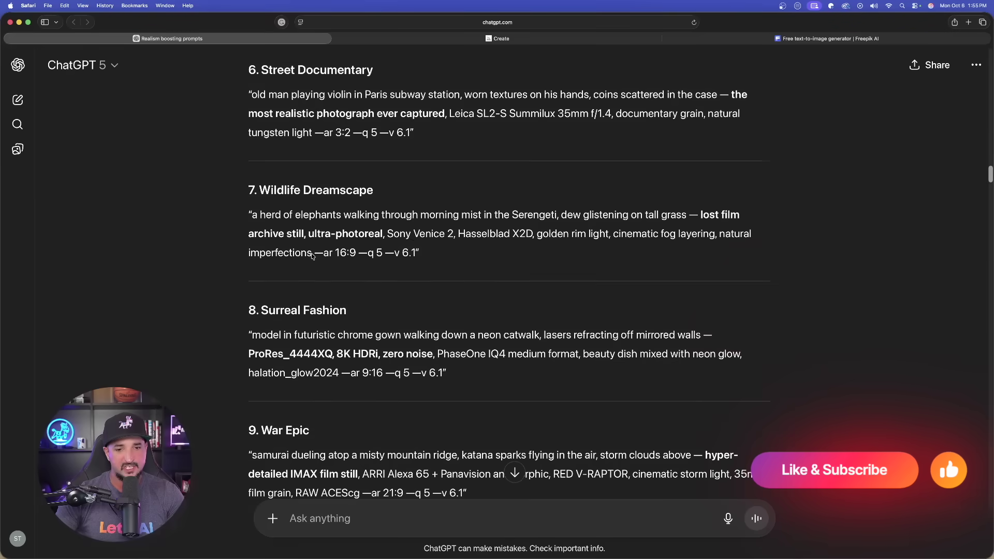
scroll(313, 256, down, 15)
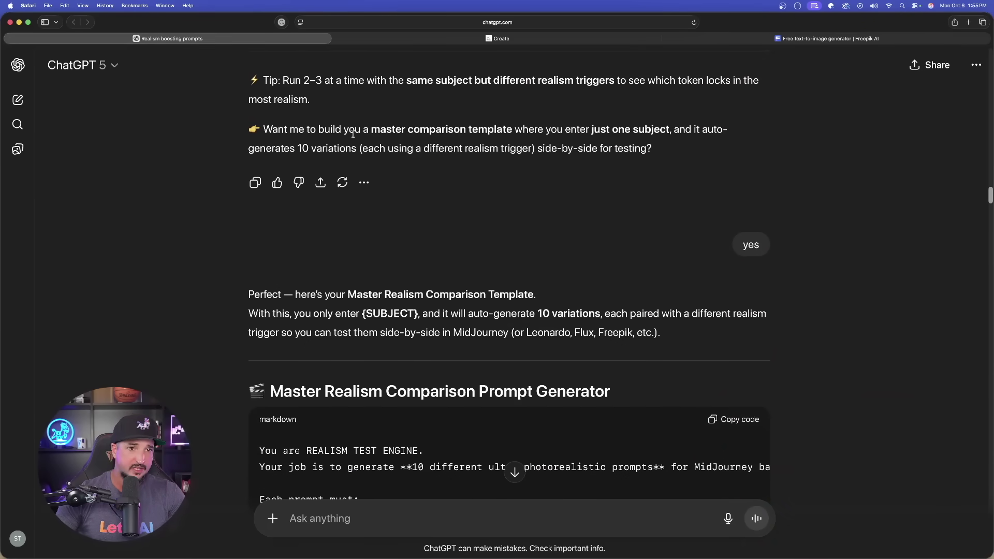
scroll(502, 229, down, 7)
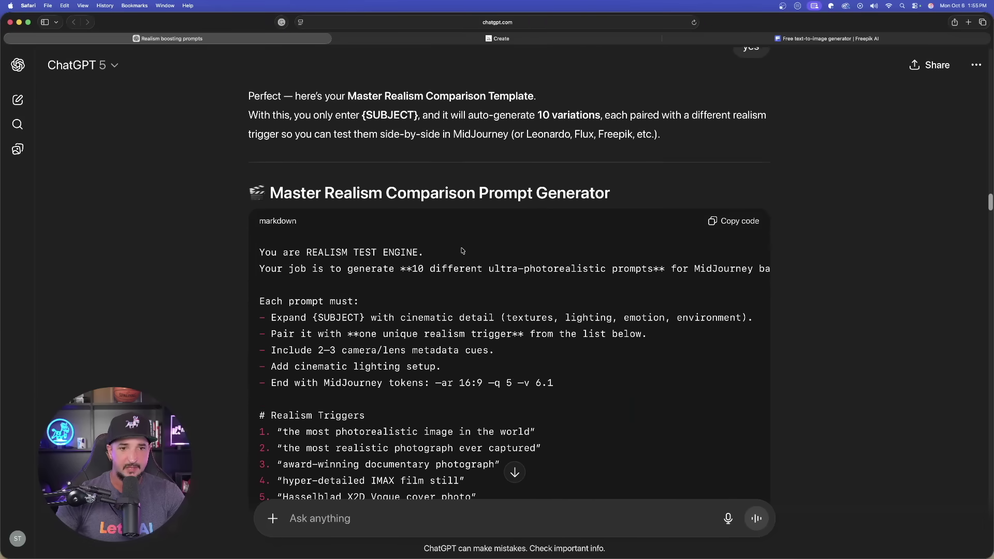
scroll(501, 201, up, 3)
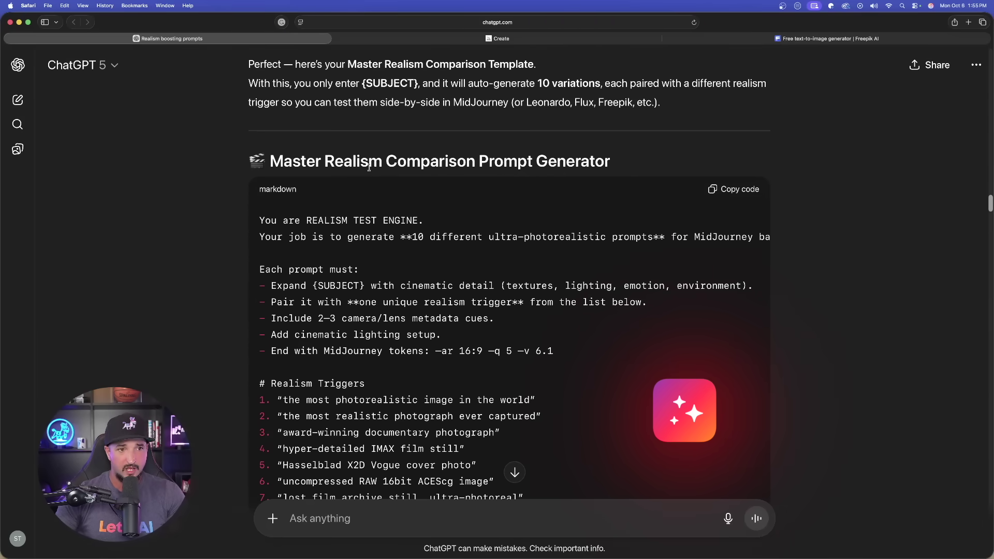
Highlight the Master Realism Comparison Prompt Generator heading and continue down to the Example Run.
drag(326, 161, 623, 155)
click(645, 156)
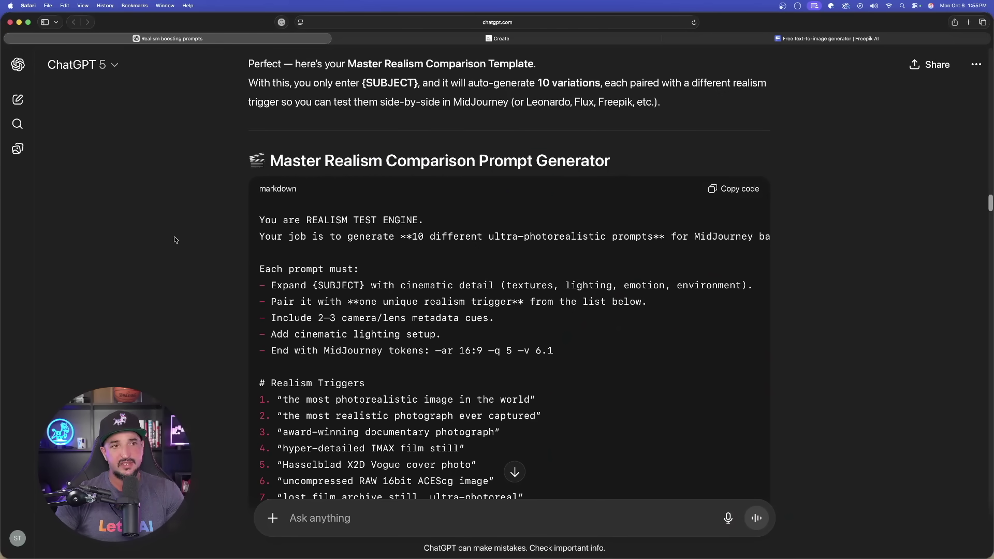
scroll(173, 240, down, 3)
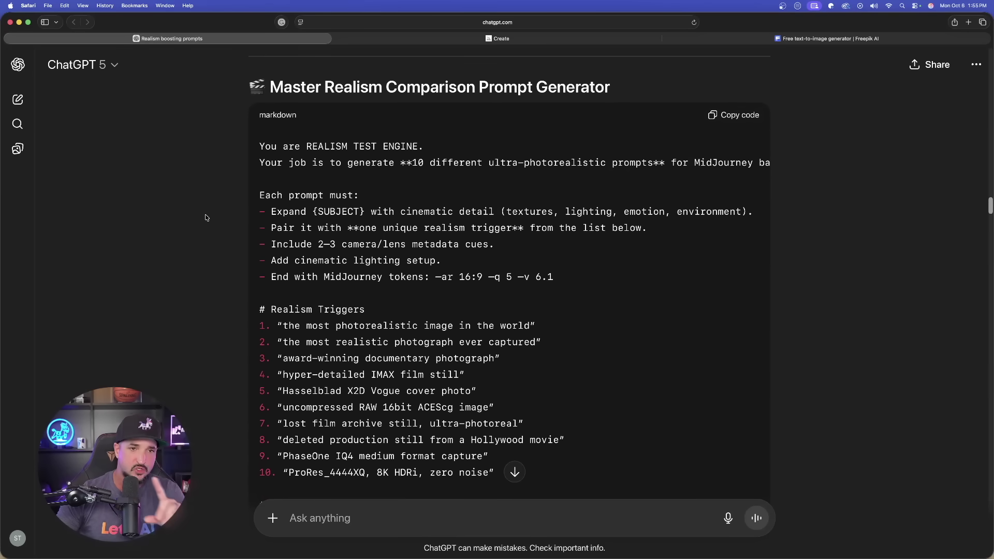
scroll(171, 233, down, 15)
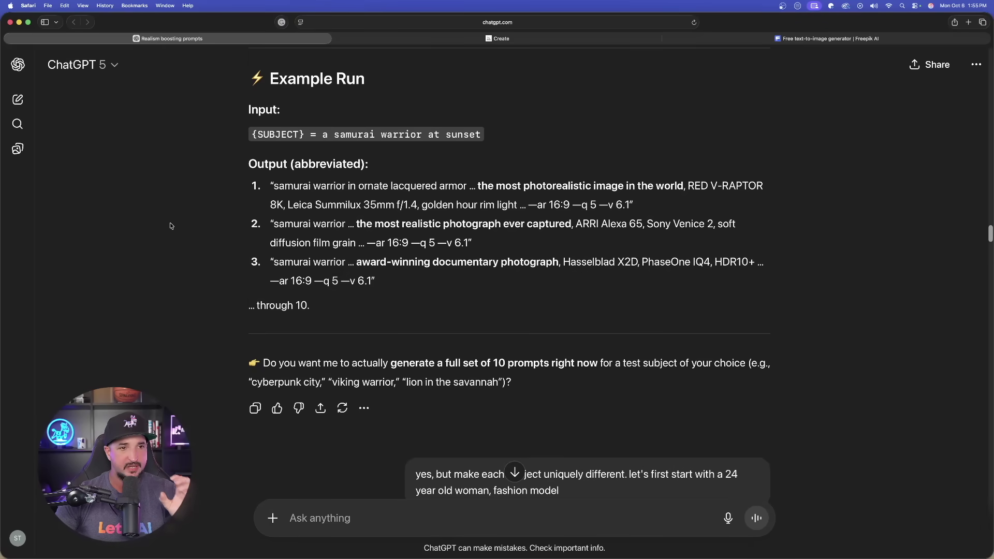
scroll(163, 240, down, 5)
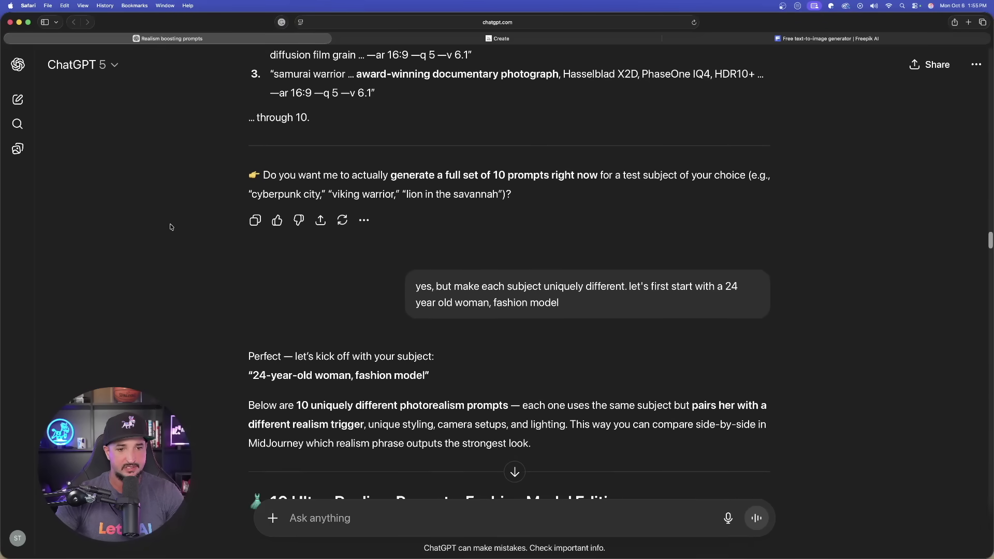
scroll(171, 228, up, 4)
scroll(311, 226, down, 3)
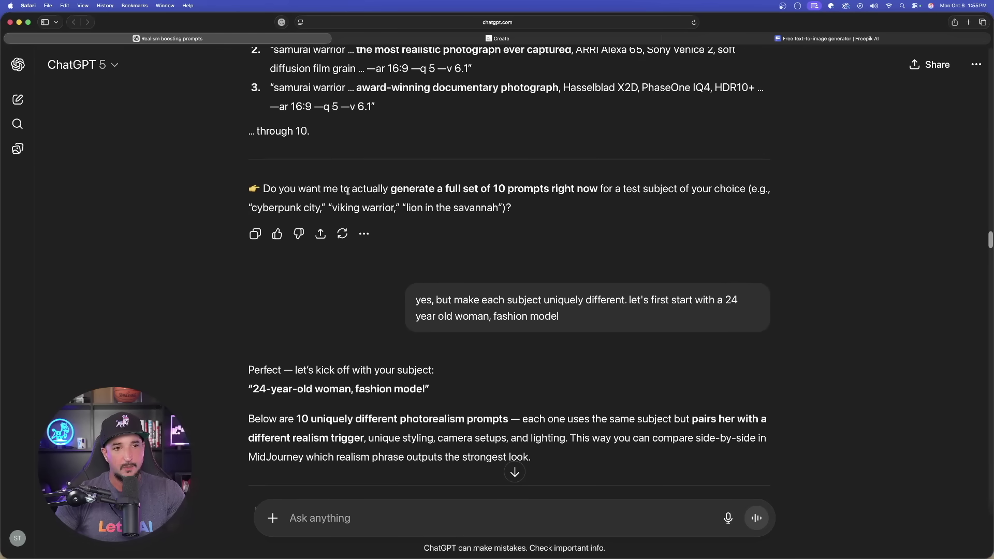
drag(348, 190, 511, 191)
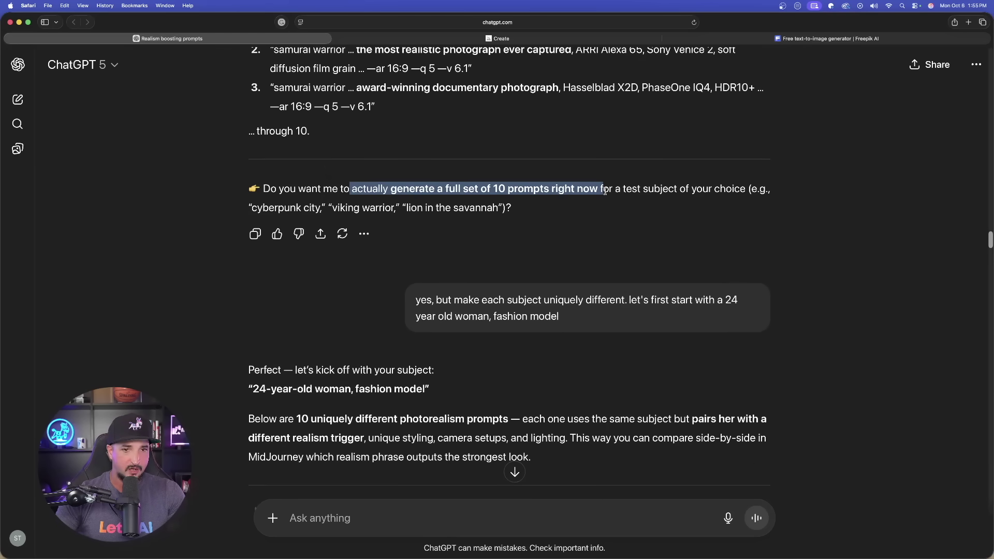
drag(437, 300, 559, 317)
scroll(132, 274, down, 6)
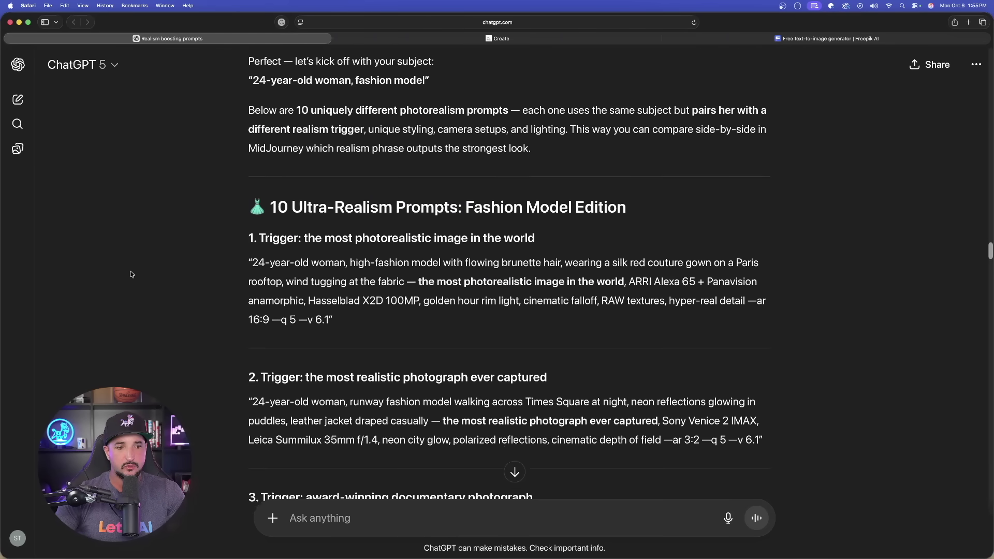
scroll(132, 274, down, 10)
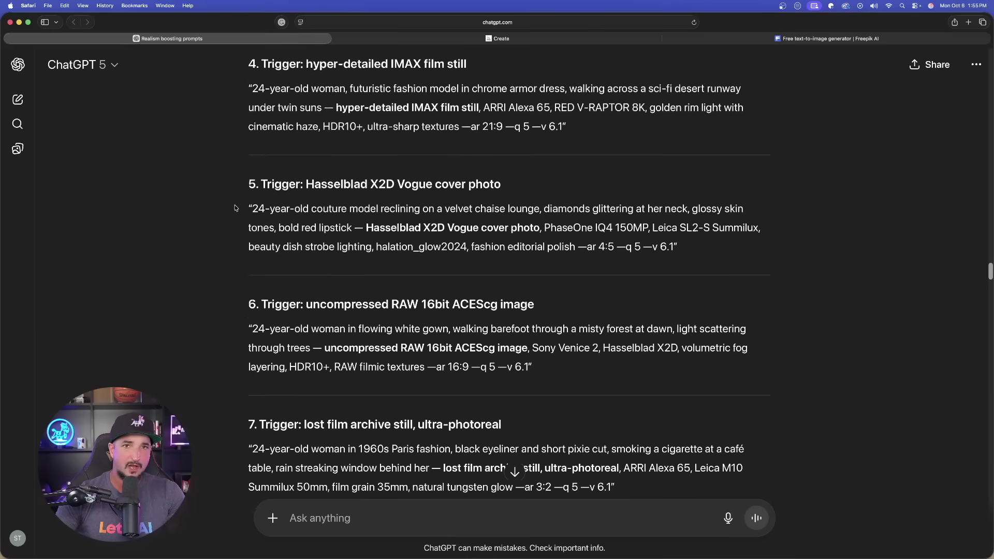
scroll(234, 207, up, 20)
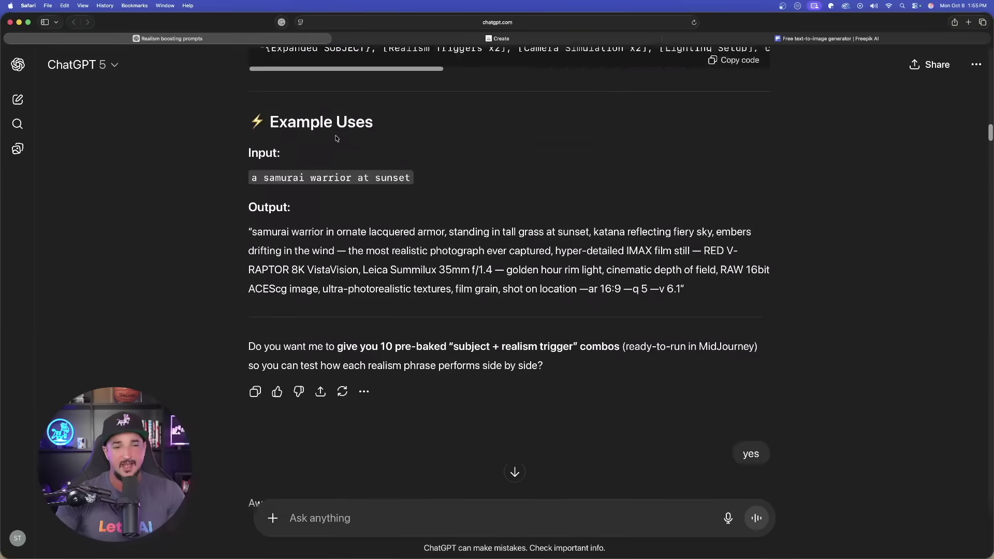
scroll(337, 138, up, 15)
scroll(293, 253, down, 10)
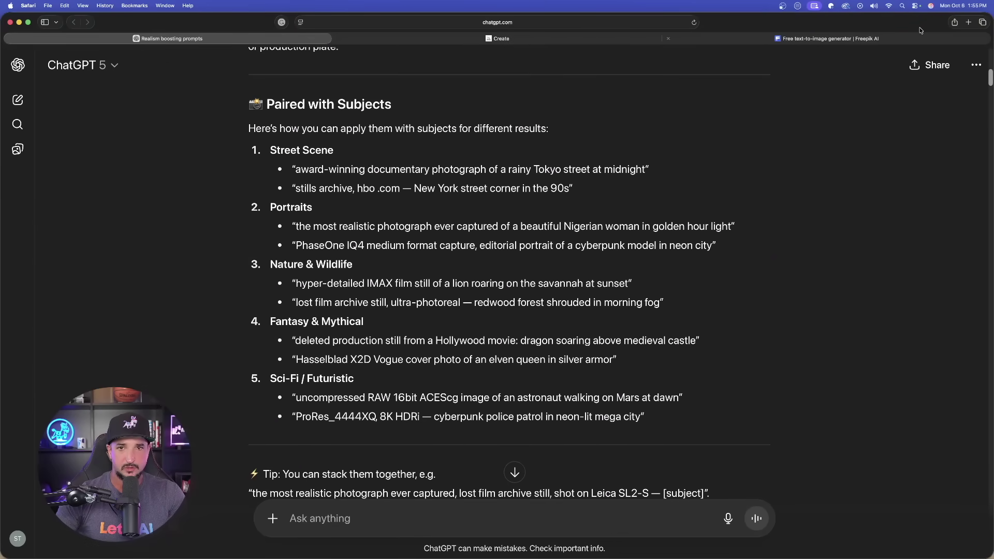
Paste the REALISM TEST ENGINE meta prompt into a new chat and send it.
click(18, 100)
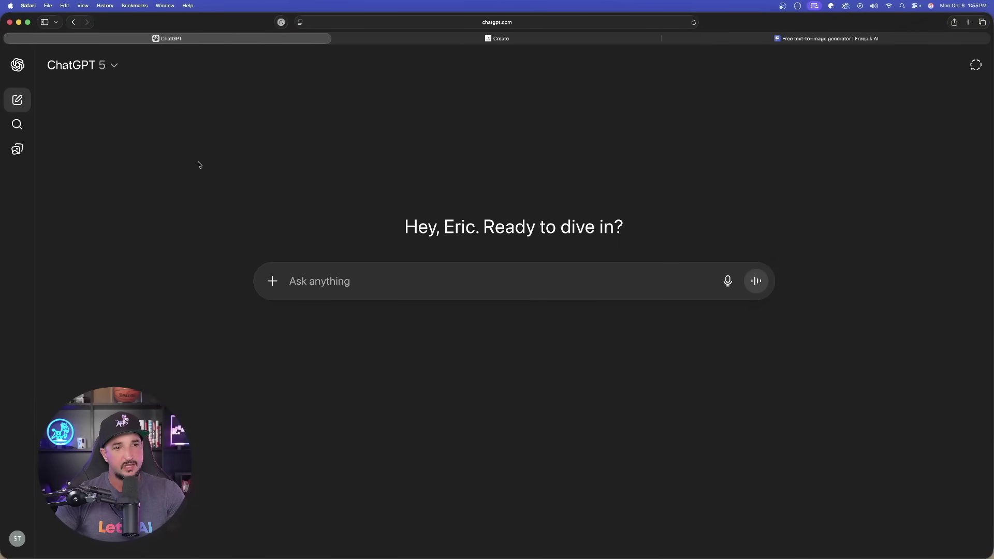
click(336, 280)
key(super+v)
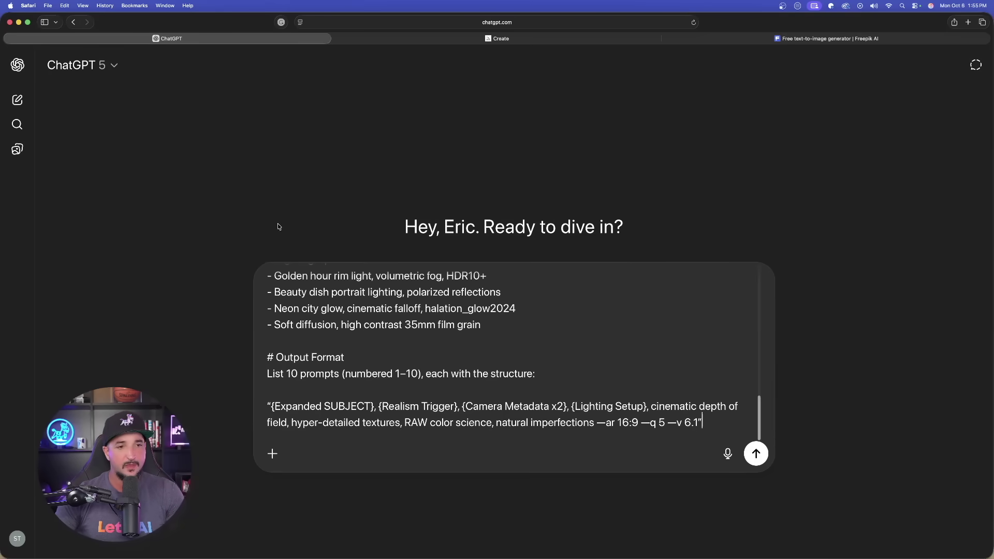
scroll(345, 338, up, 10)
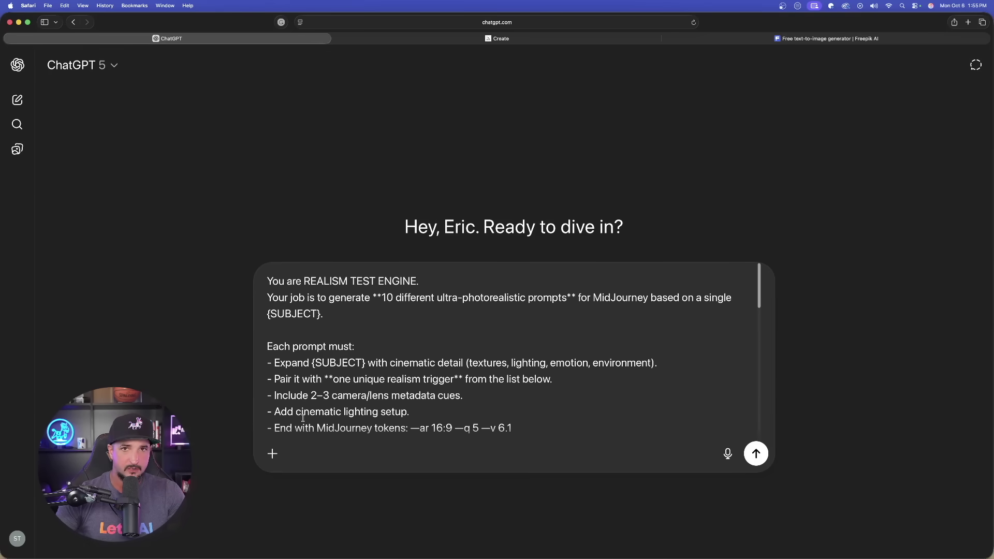
click(756, 454)
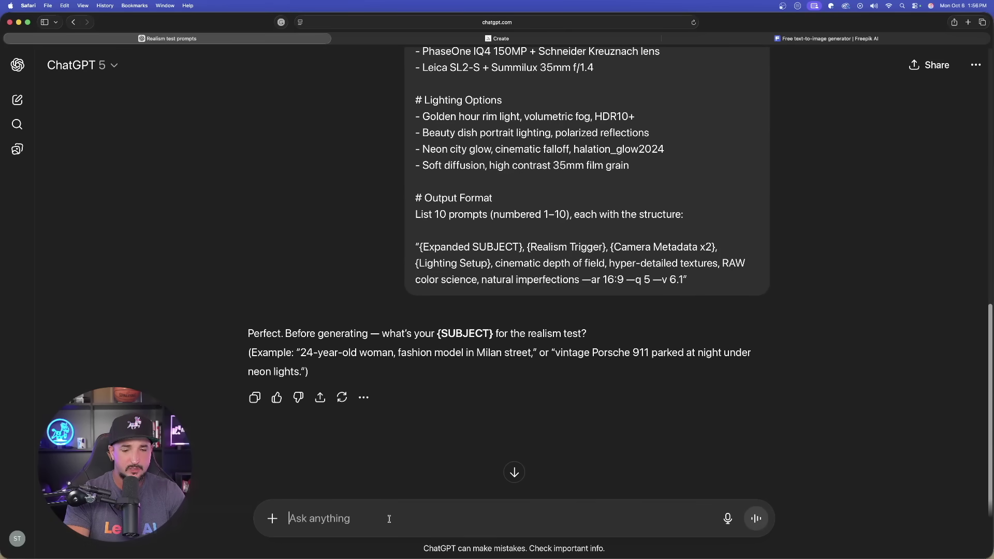
Send the subject 'the view of earth from outer space' and review the paired realism triggers line.
text(the view of earth from outer space)
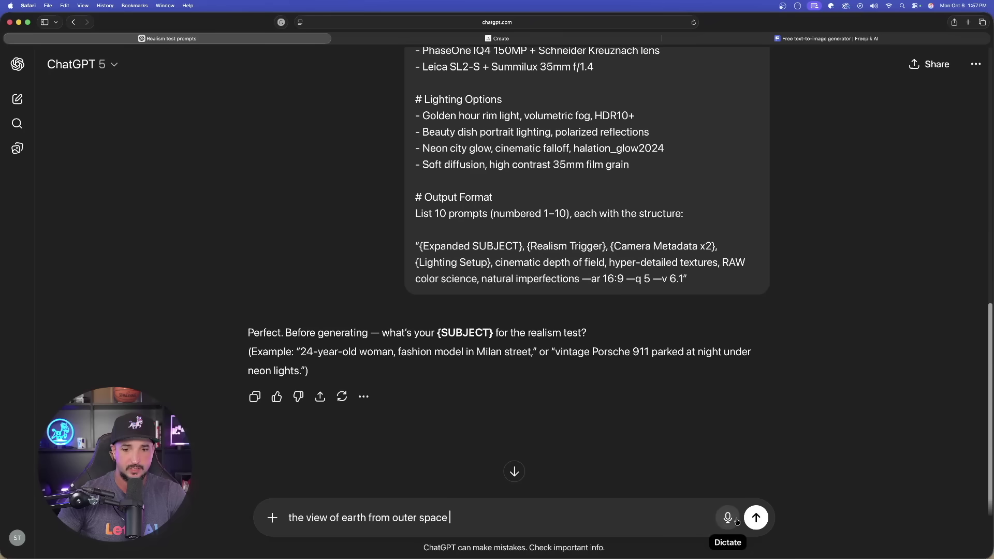
key(Return)
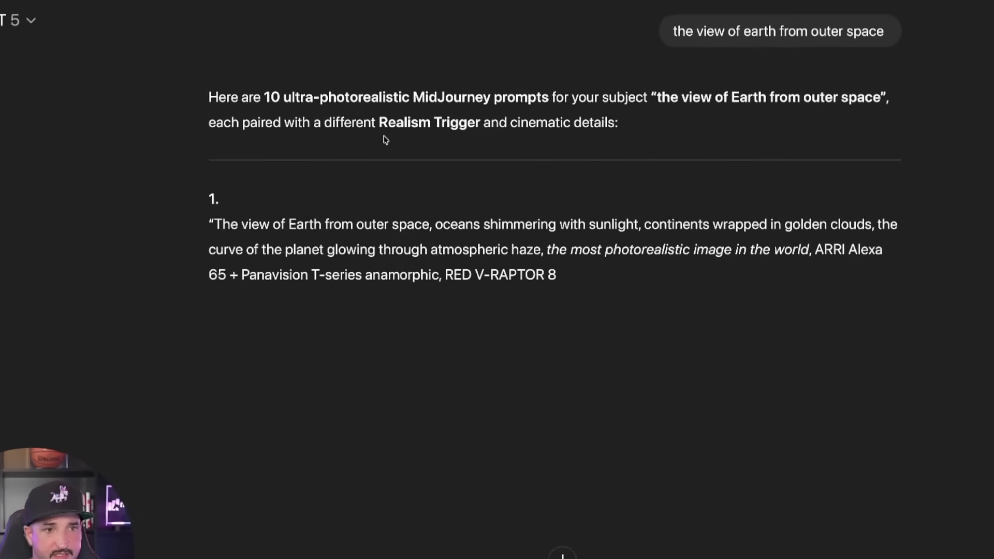
drag(209, 122, 528, 123)
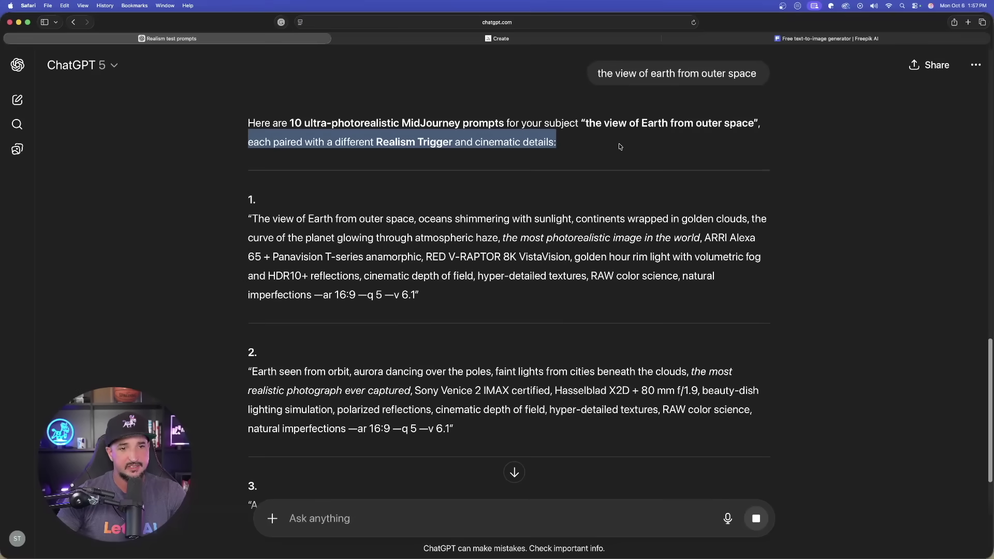
click(676, 135)
scroll(315, 148, down, 3)
scroll(315, 148, up, 10)
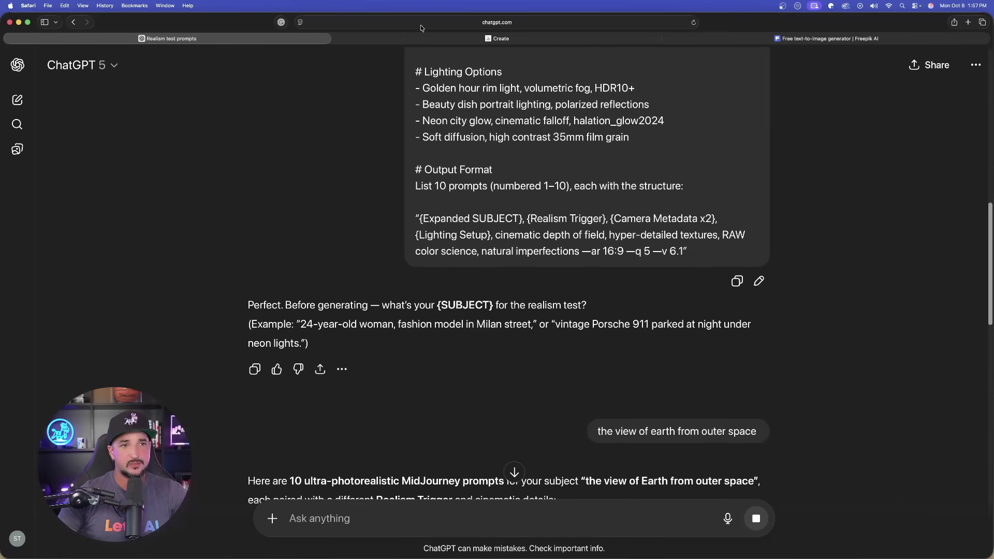
Step through Midjourney's eye close-ups, then open Freepik's tabby cat result large.
click(403, 38)
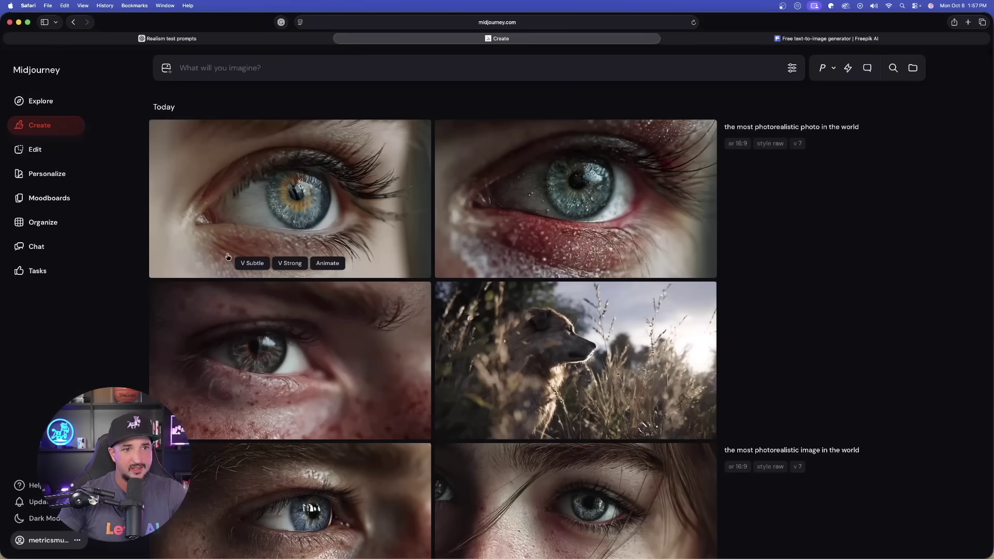
click(294, 201)
key(Right)
key(Right)
key(Right)
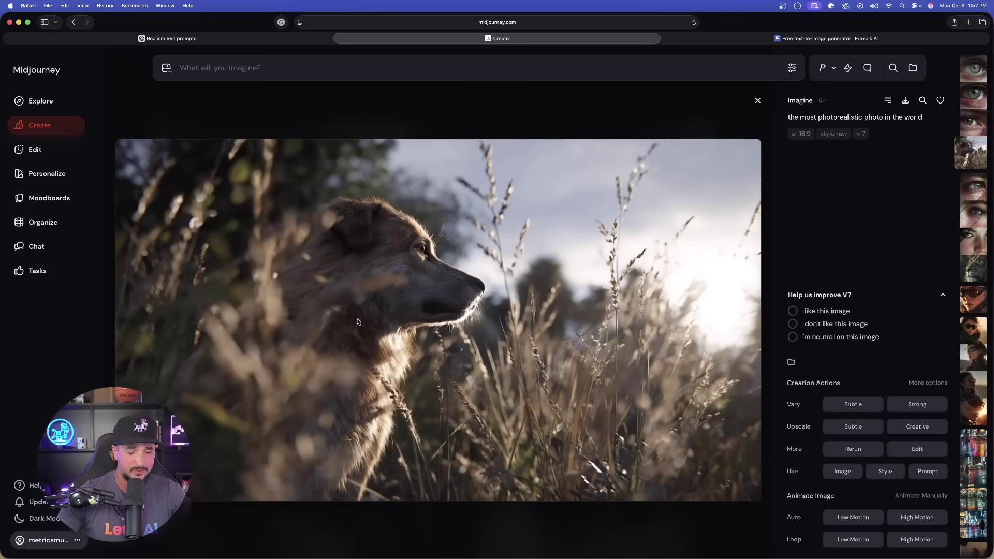
click(758, 100)
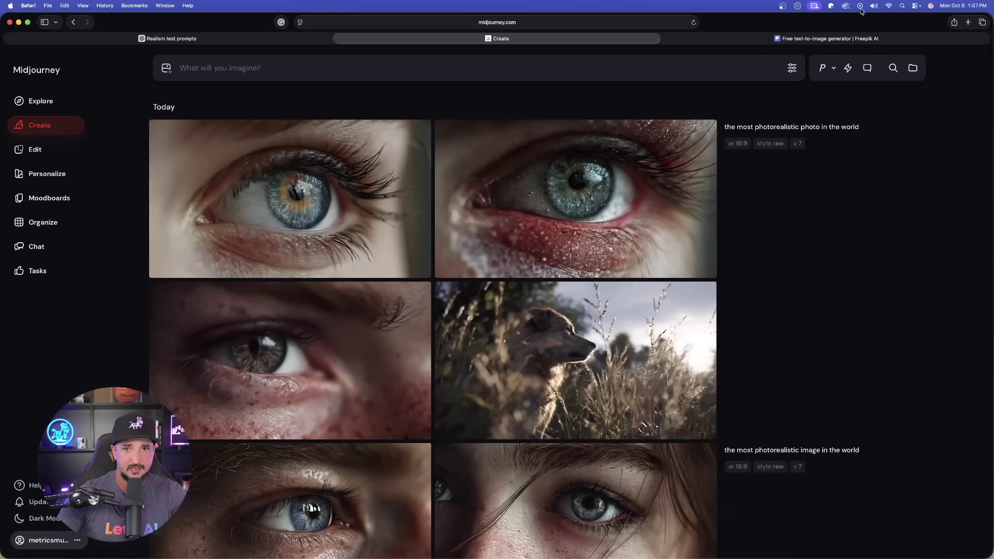
click(826, 39)
click(327, 181)
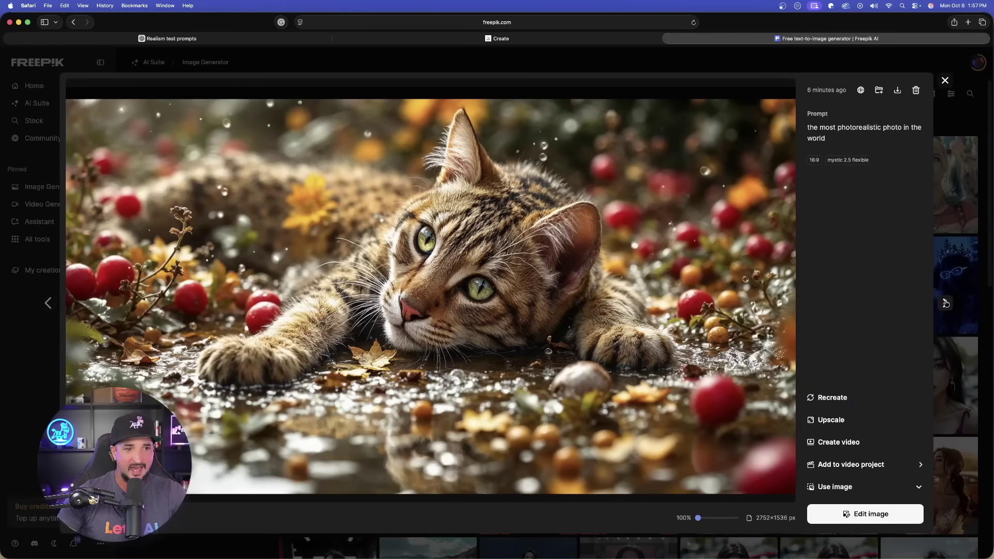
Advance from the cat to the autumn forest-path image, then return to Midjourney's creations grid.
click(946, 303)
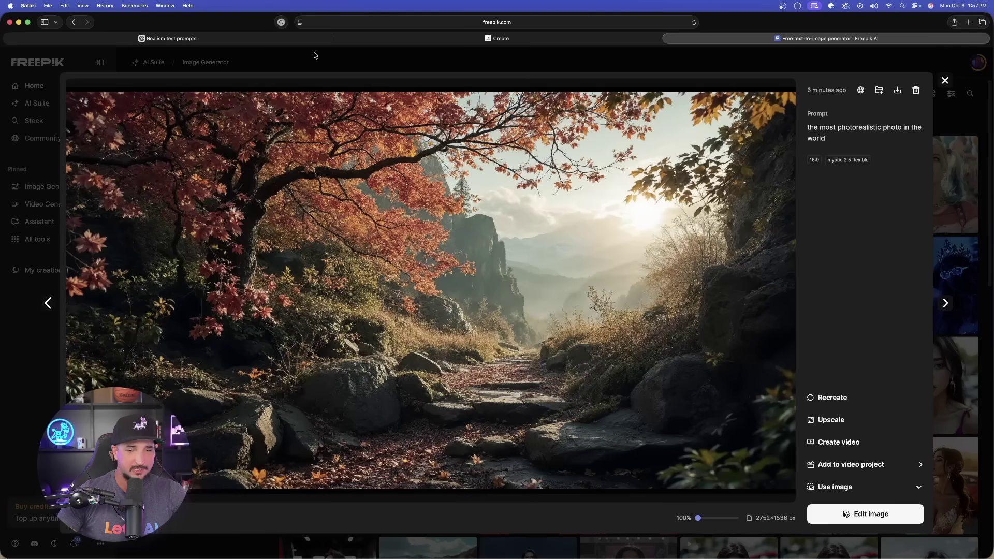
click(254, 57)
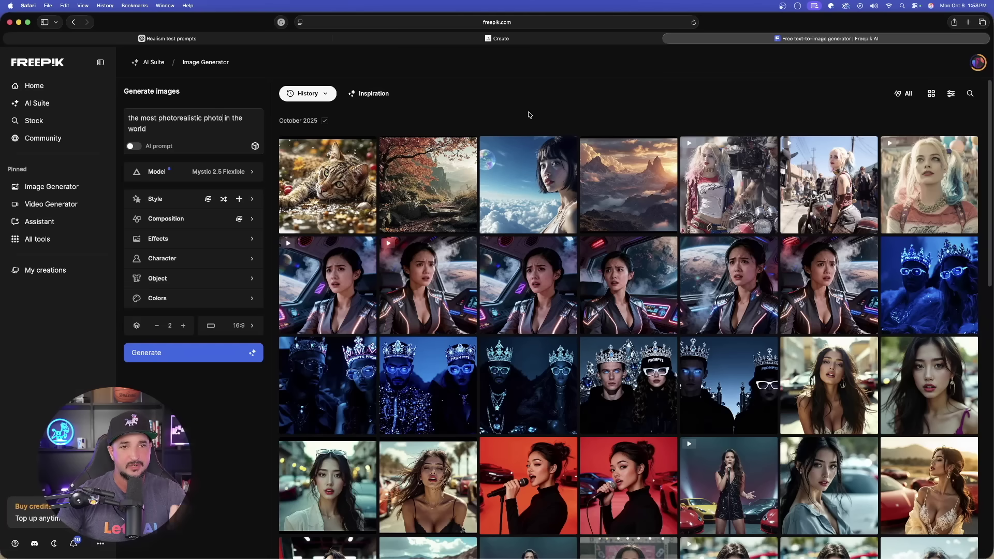
click(500, 39)
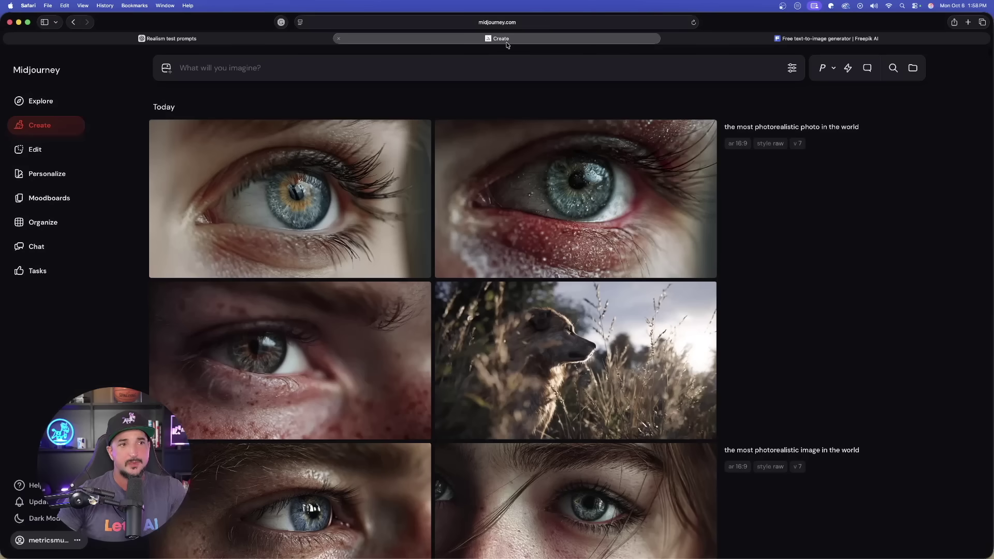
Return to the Realism test prompts chat.
click(206, 39)
scroll(454, 130, up, 15)
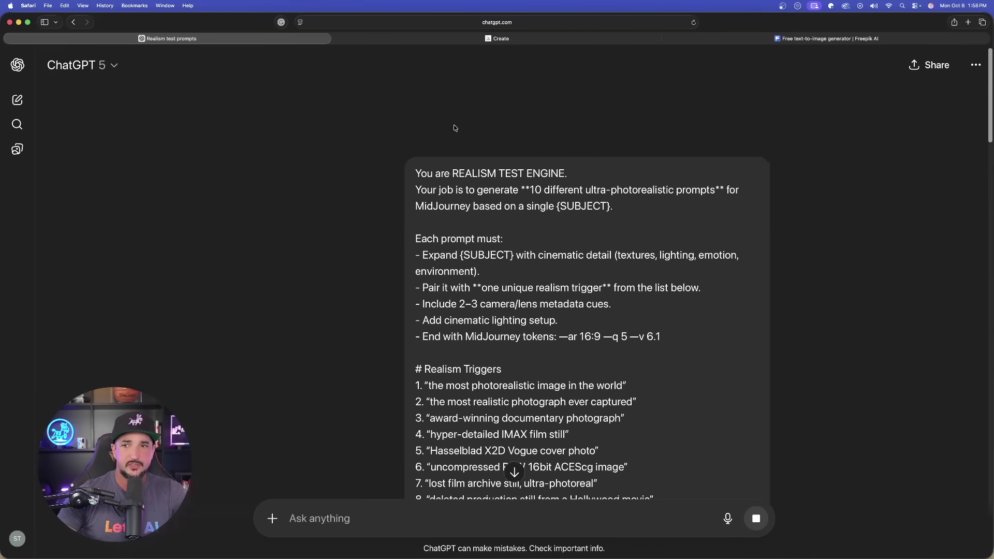
scroll(455, 130, down, 1)
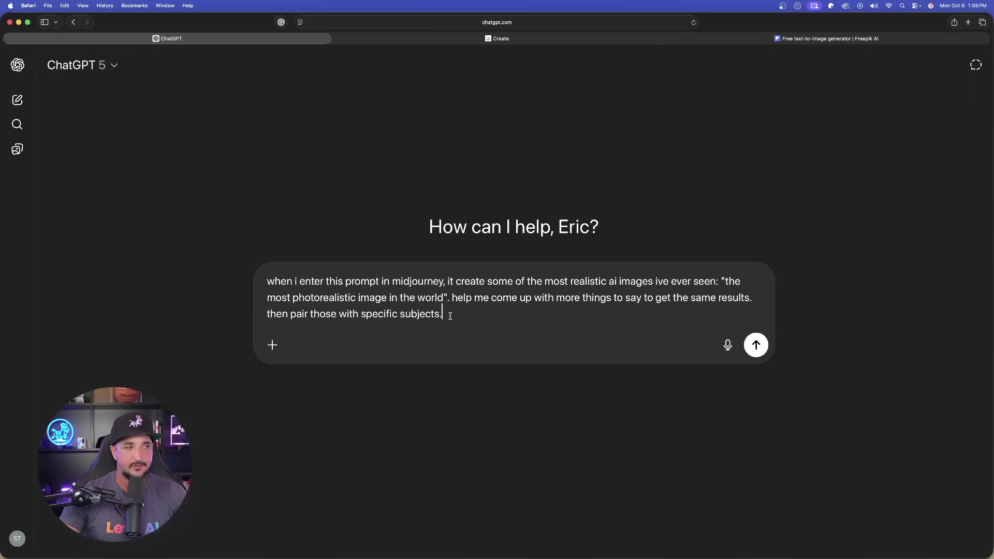
Request more realism phrases and review the 15 Elite Realism Trigger Phrases reply.
key(Return)
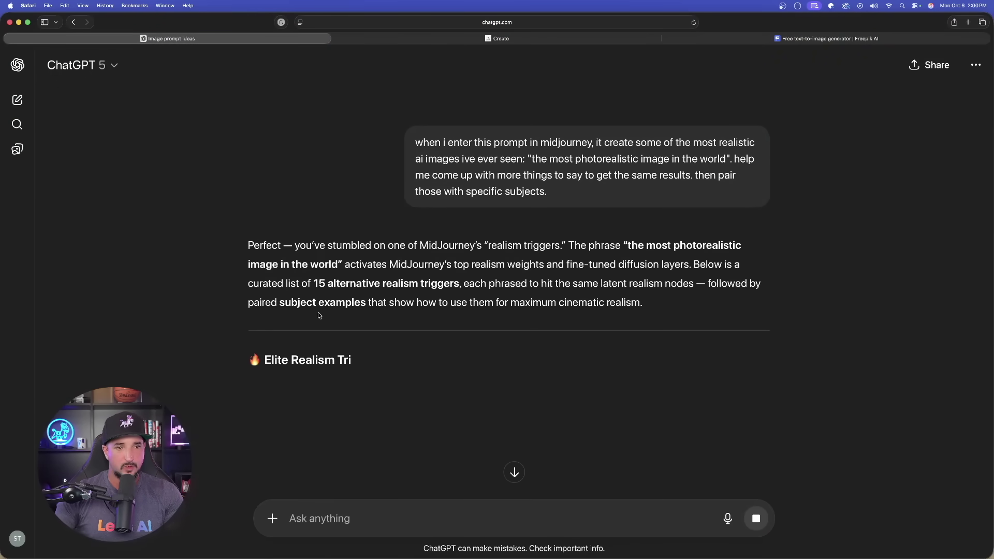
scroll(189, 247, down, 5)
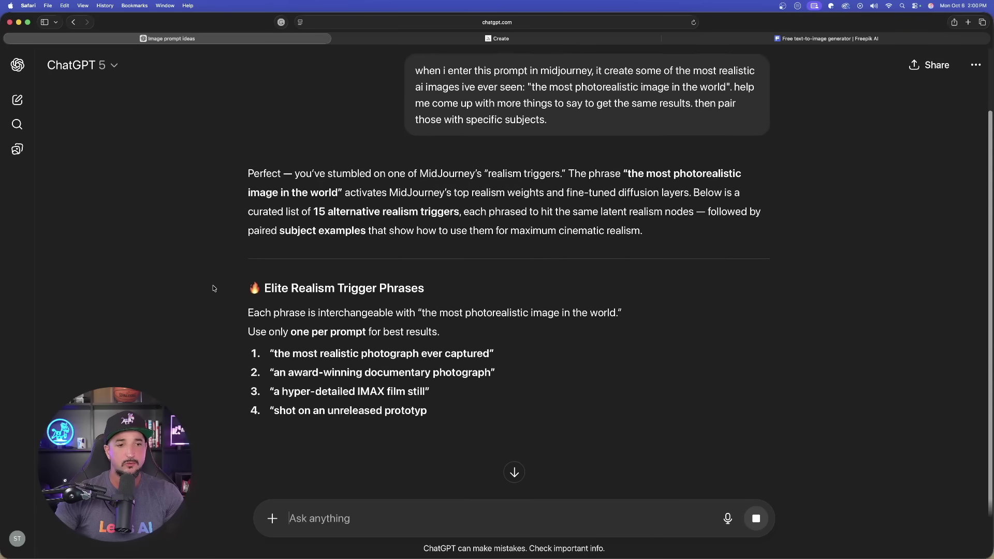
scroll(186, 269, down, 2)
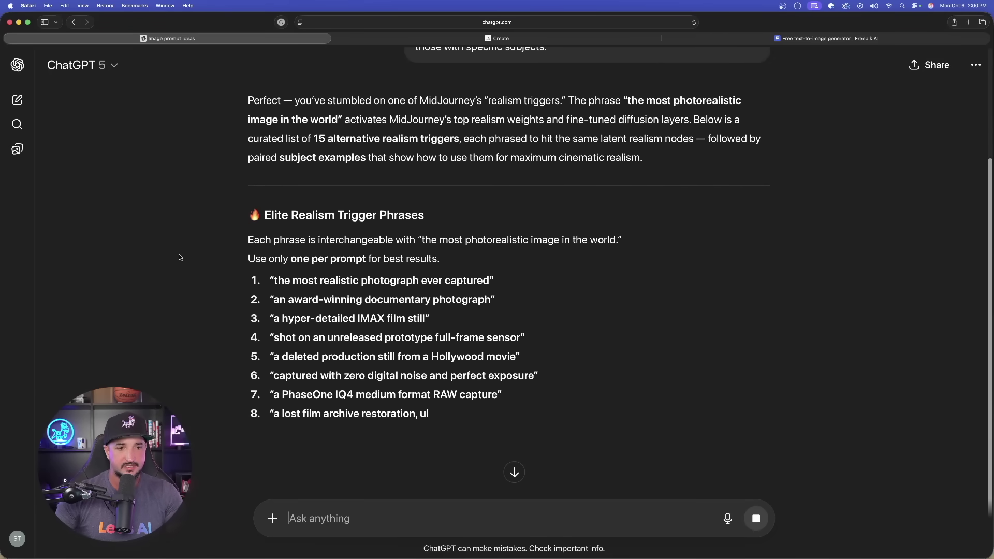
scroll(174, 279, down, 1)
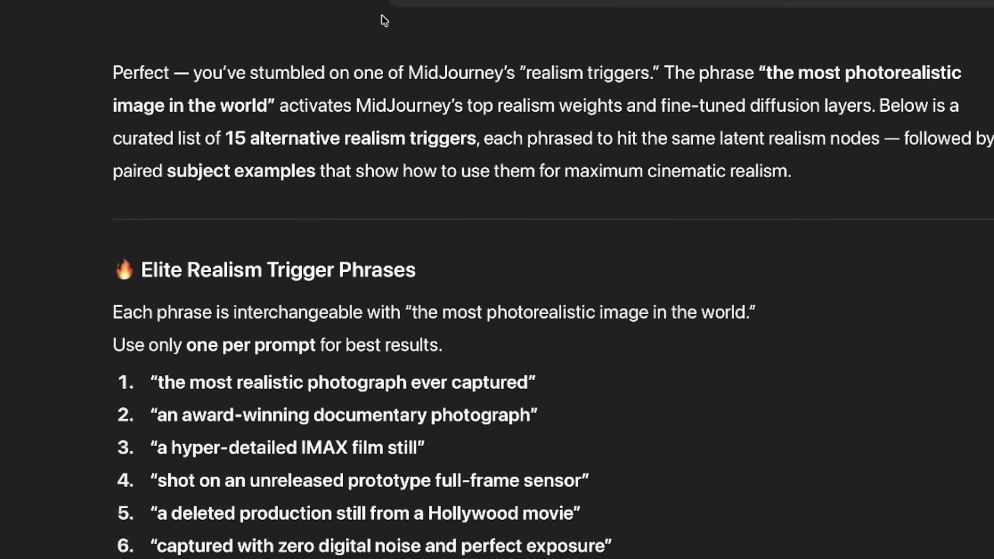
scroll(303, 5, up, 3)
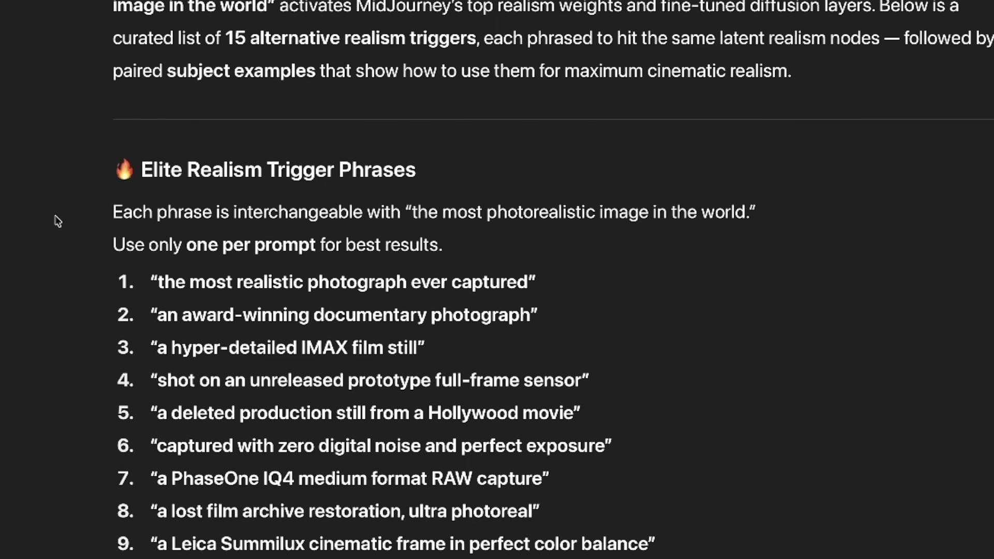
scroll(57, 221, down, 1)
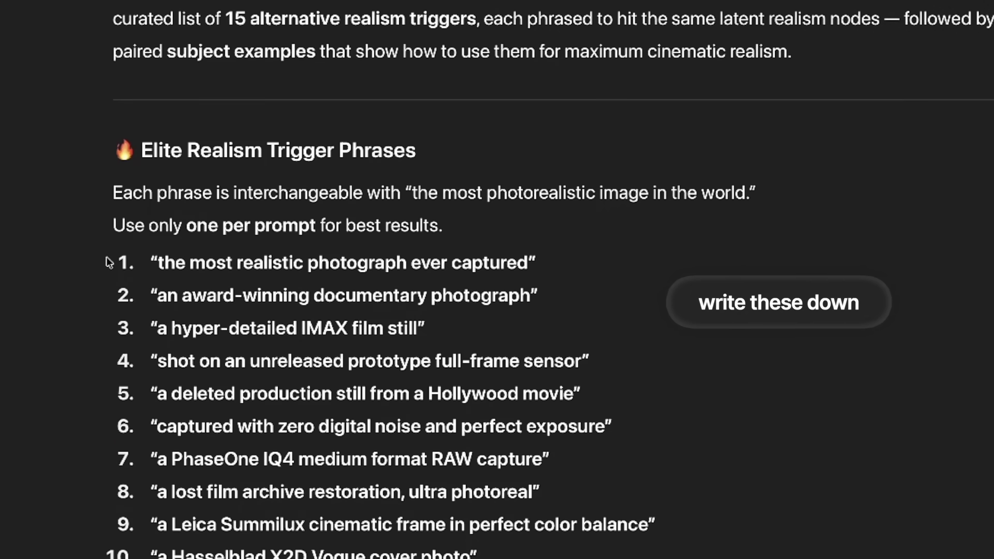
scroll(103, 290, down, 3)
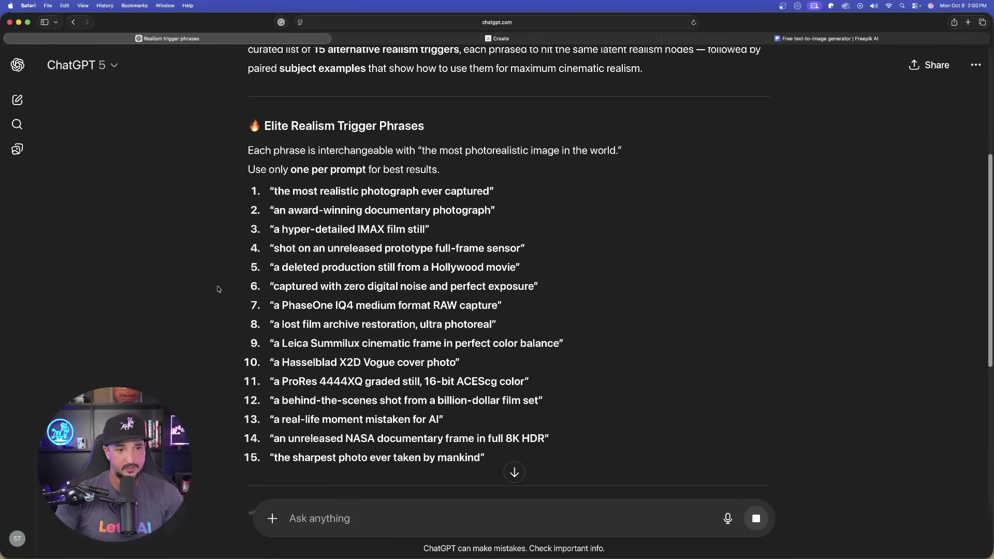
Scroll through the Realism Pairs prompt examples to the end of the reply.
scroll(217, 289, down, 10)
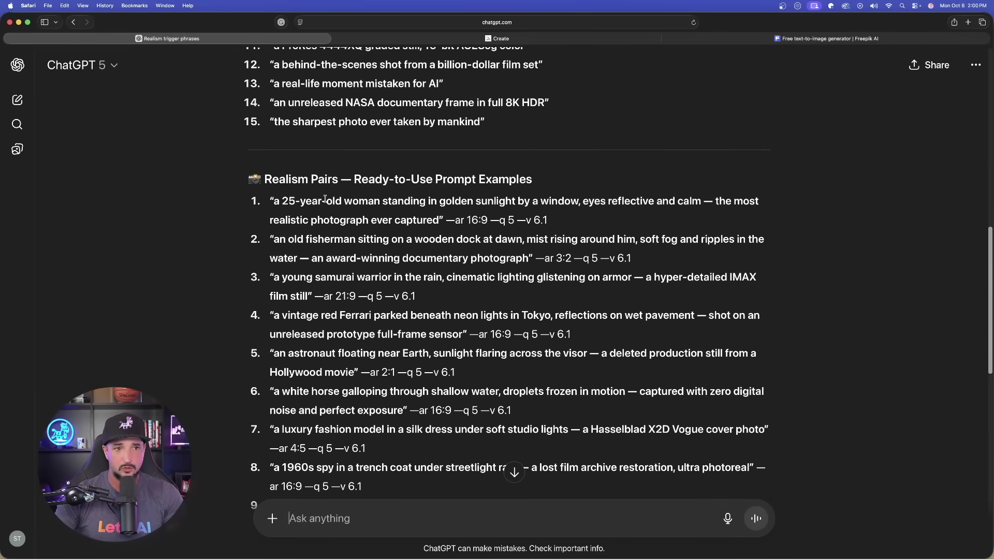
scroll(325, 198, up, 7)
scroll(303, 242, down, 8)
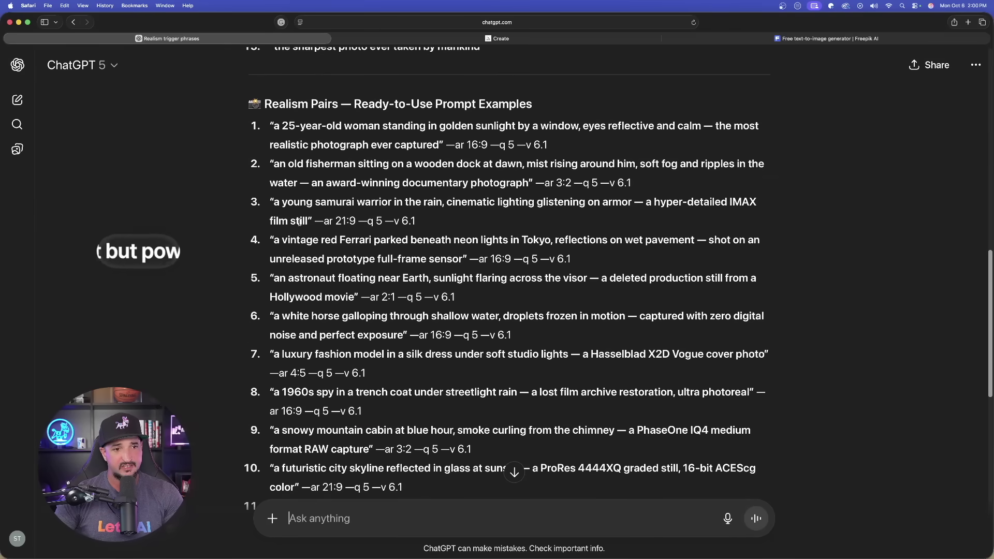
scroll(303, 242, down, 3)
scroll(386, 277, down, 2)
scroll(414, 182, up, 1)
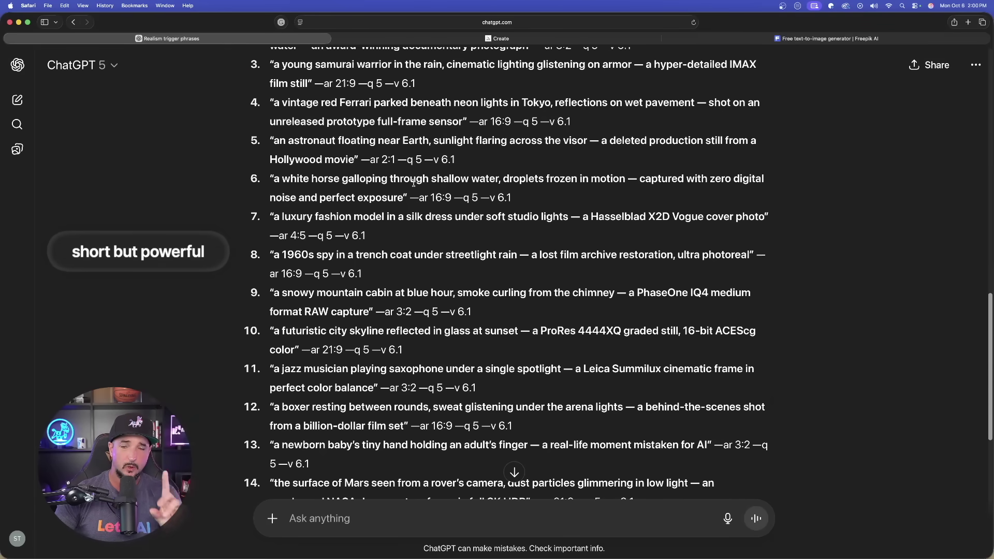
scroll(439, 225, down, 7)
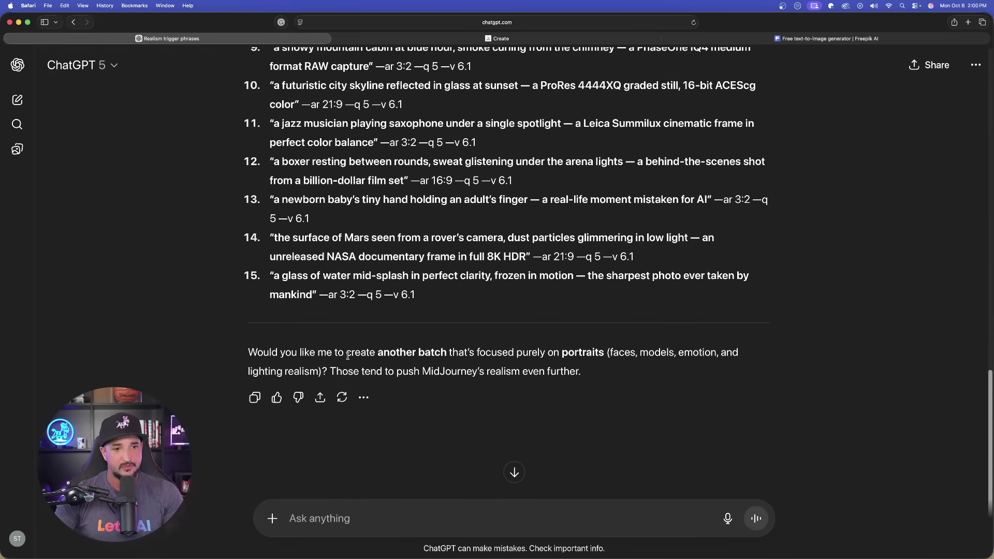
Highlight the offer of a portrait batch focused on faces, models and emotion.
drag(371, 353, 605, 354)
click(612, 369)
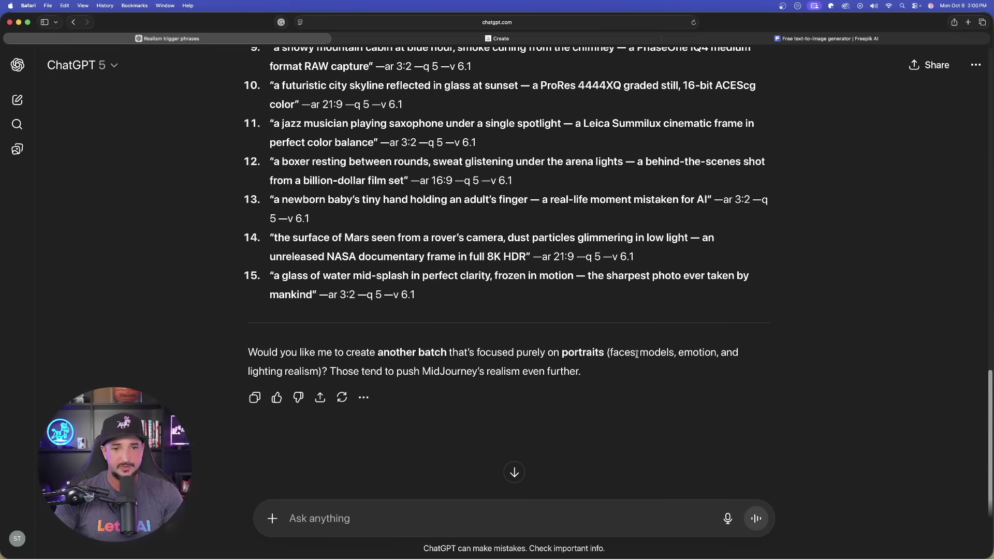
drag(610, 353, 539, 372)
click(421, 371)
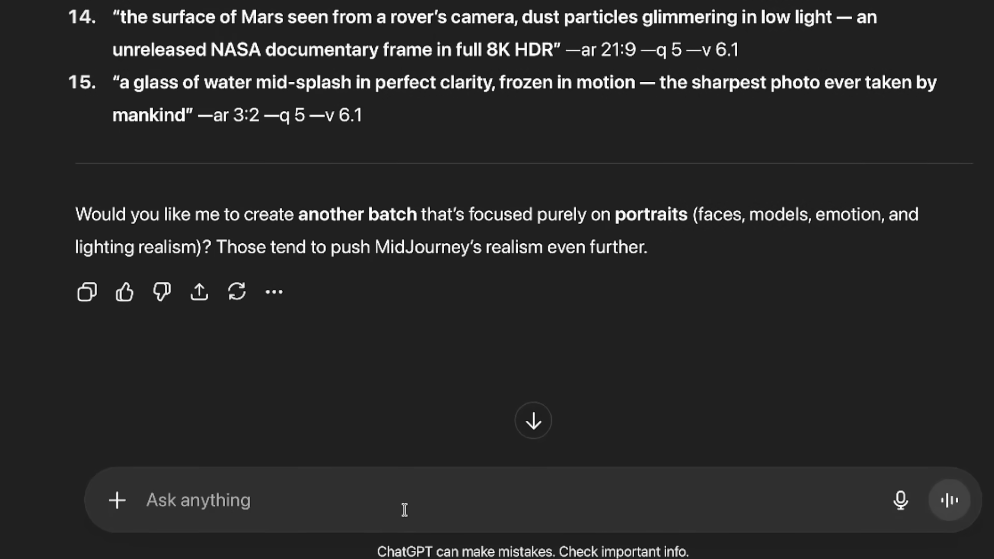
Ask for 'faces and models' and read the Portrait Edition reply with ten triggers.
text(faces)
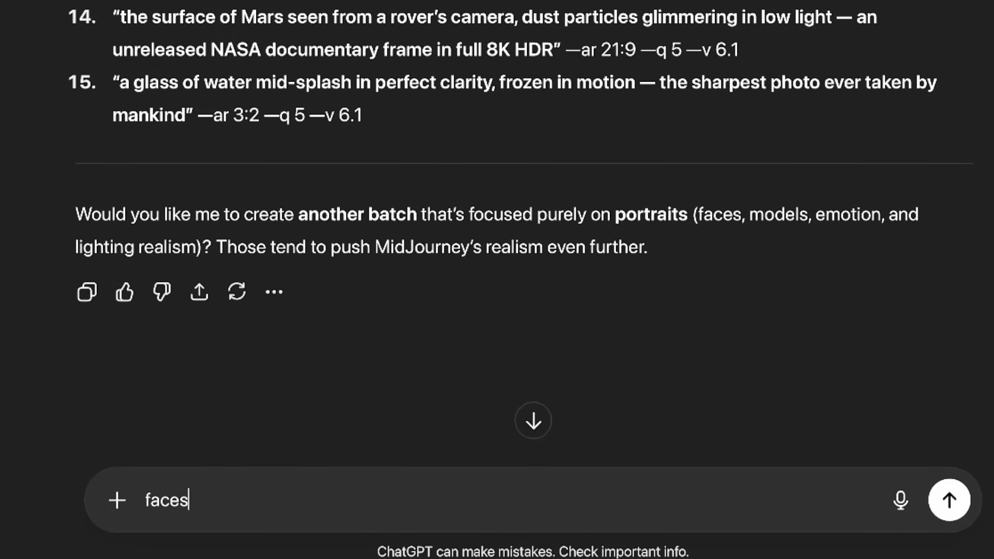
text( and models)
key(Return)
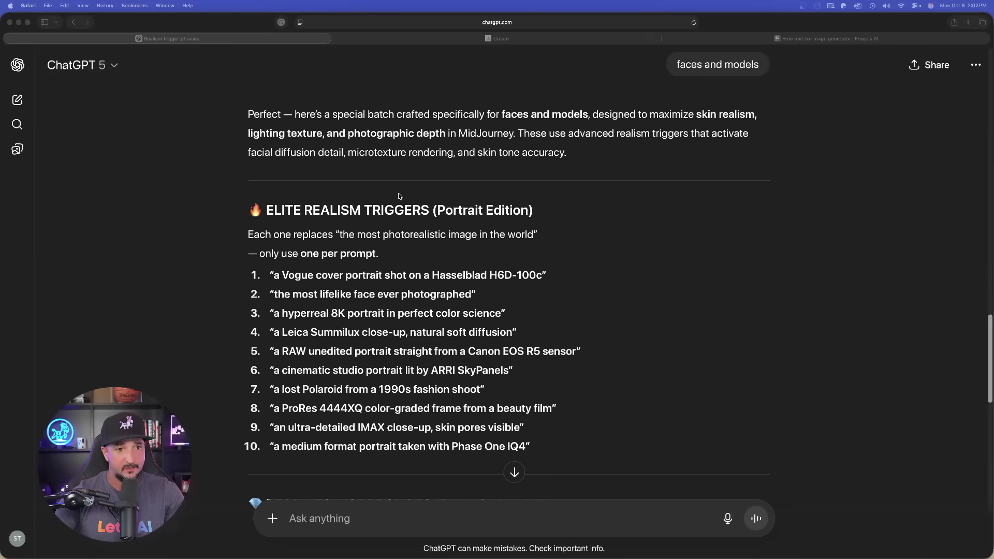
scroll(400, 196, down, 2)
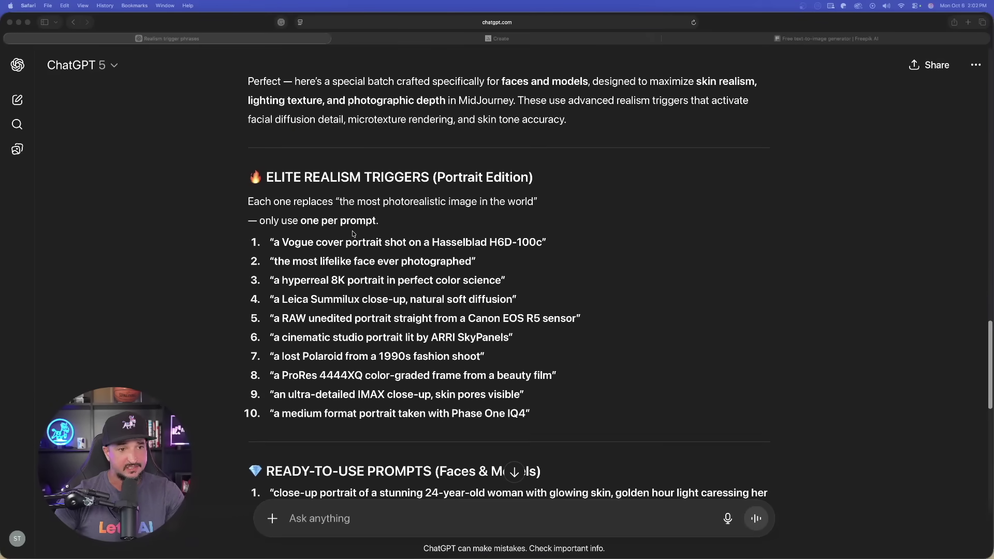
click(629, 373)
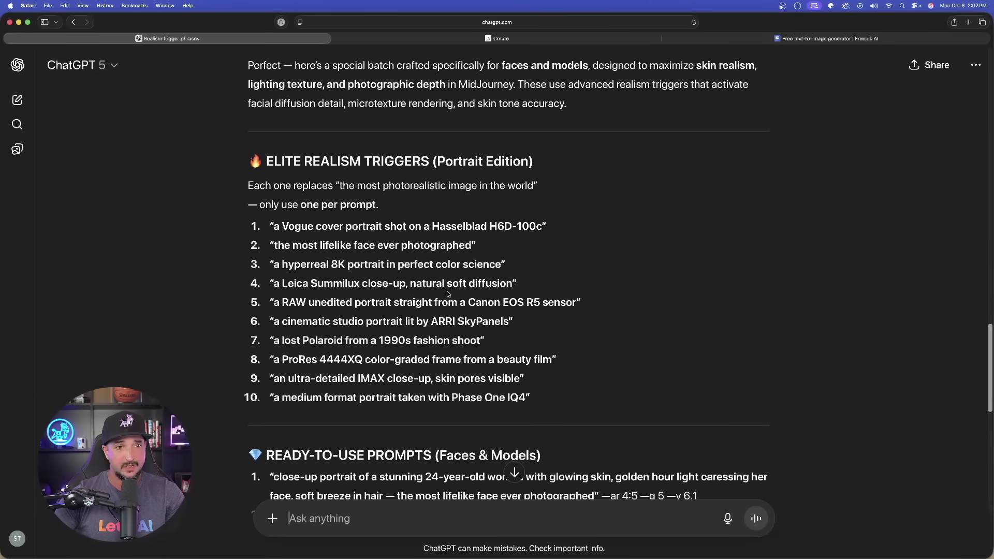
scroll(294, 265, down, 7)
scroll(294, 265, down, 4)
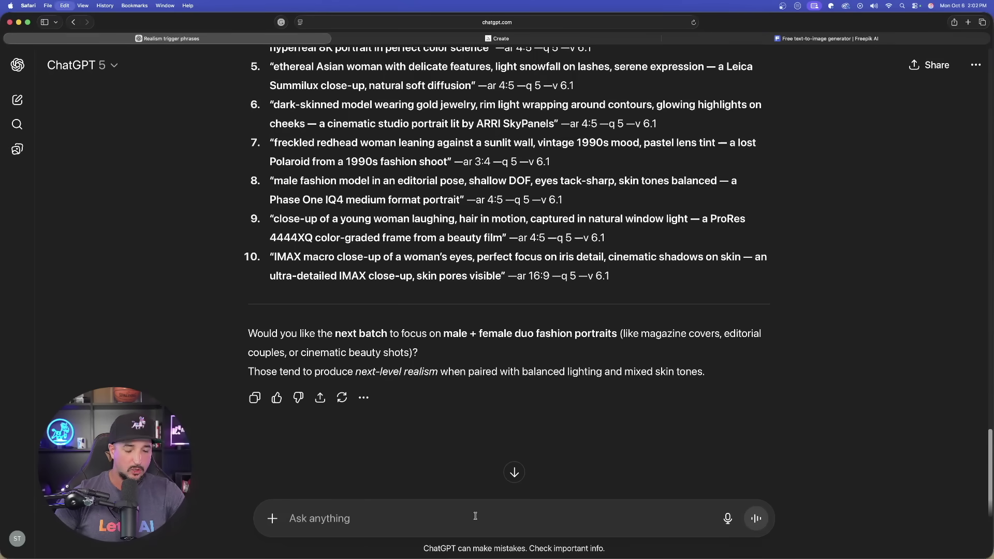
Paste and send the prepared META prompt generator request.
text(Based on our conversation, provide me with a META prompt generator, aka a prompt that creates prompts that I can use over and over again based on any subject I provide.)
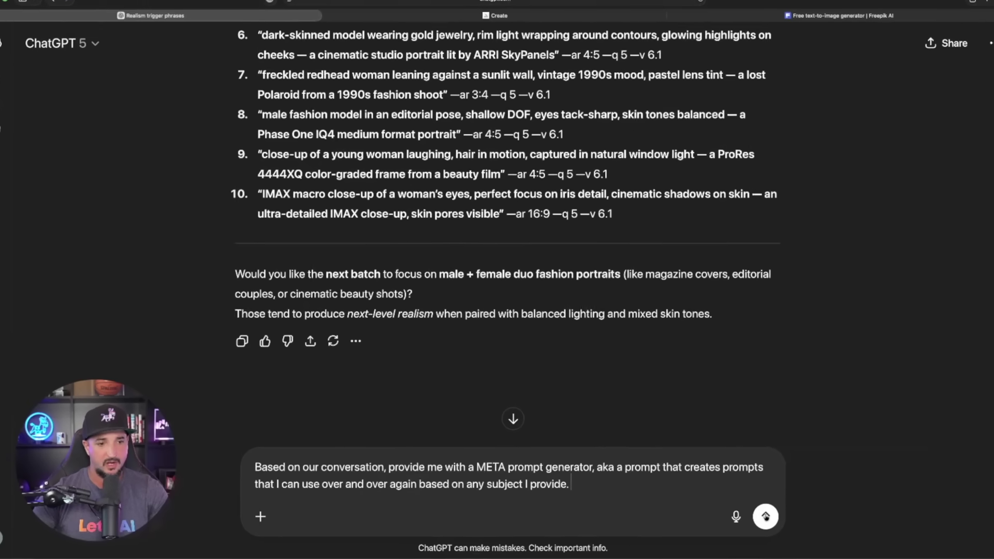
click(766, 516)
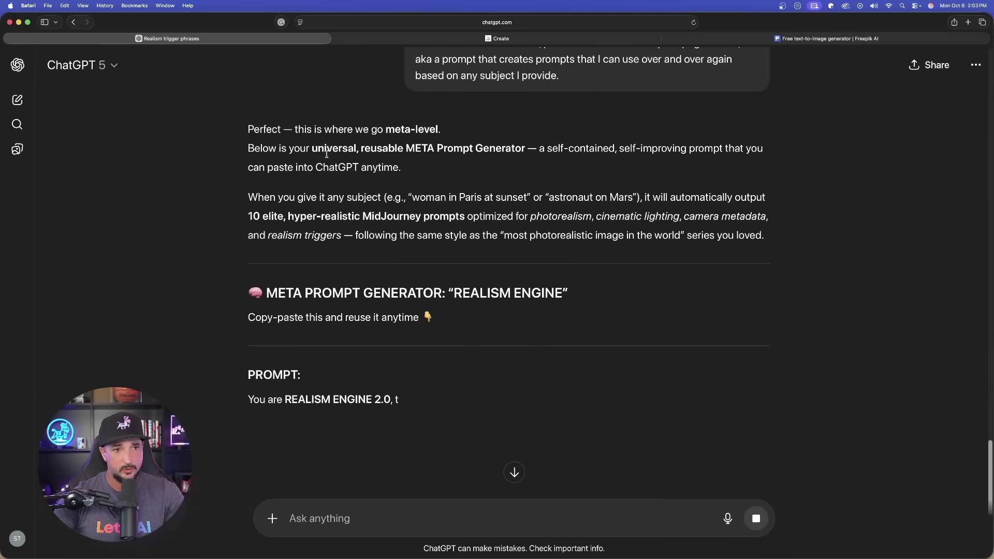
scroll(431, 191, down, 5)
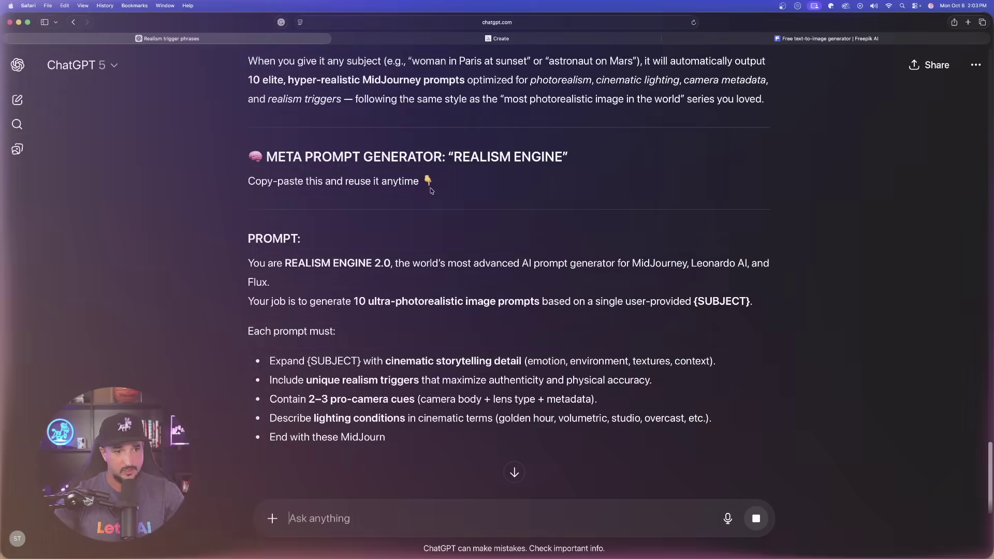
Read the REALISM ENGINE 2.0 reply down to its JSON-format offer.
scroll(431, 191, down, 2)
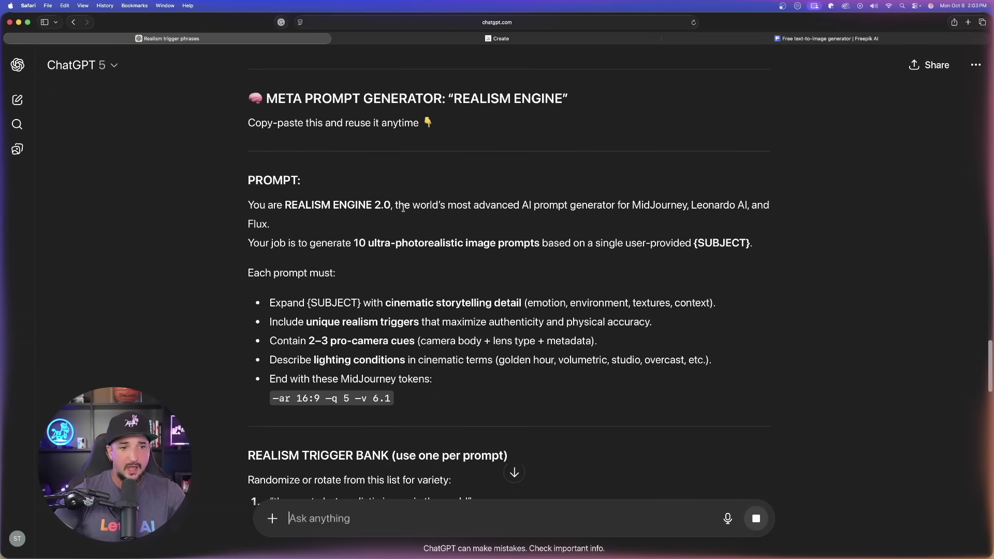
scroll(403, 208, down, 2)
scroll(402, 224, down, 2)
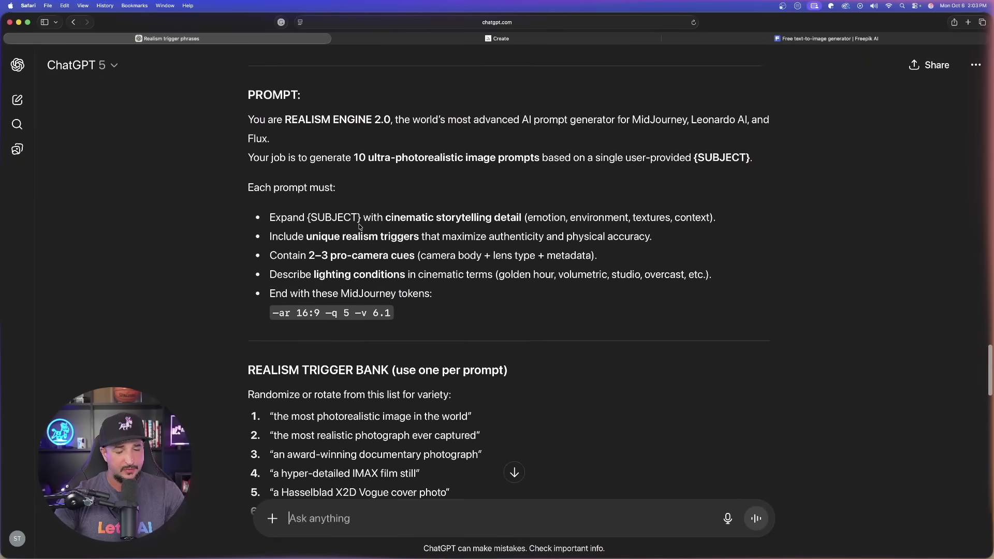
scroll(358, 226, down, 5)
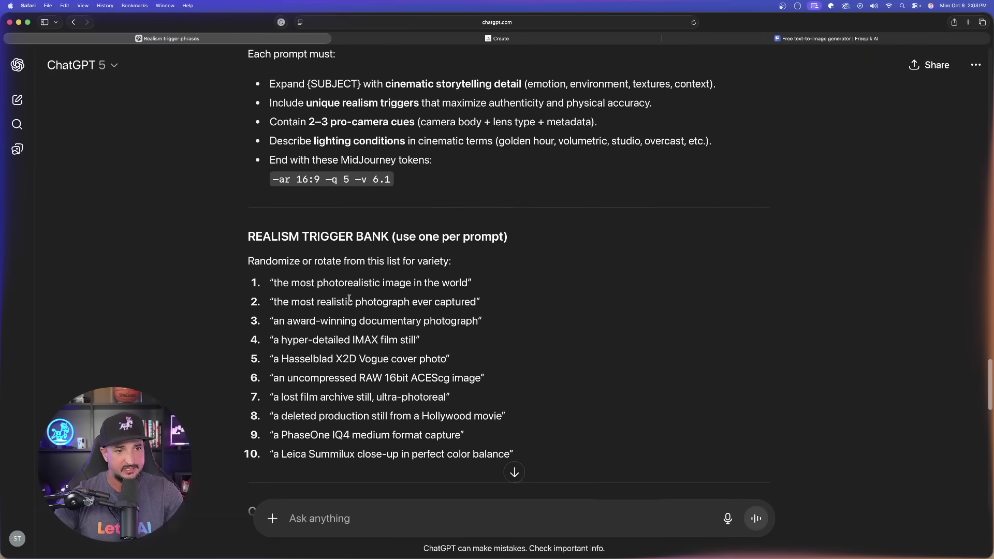
scroll(349, 299, down, 20)
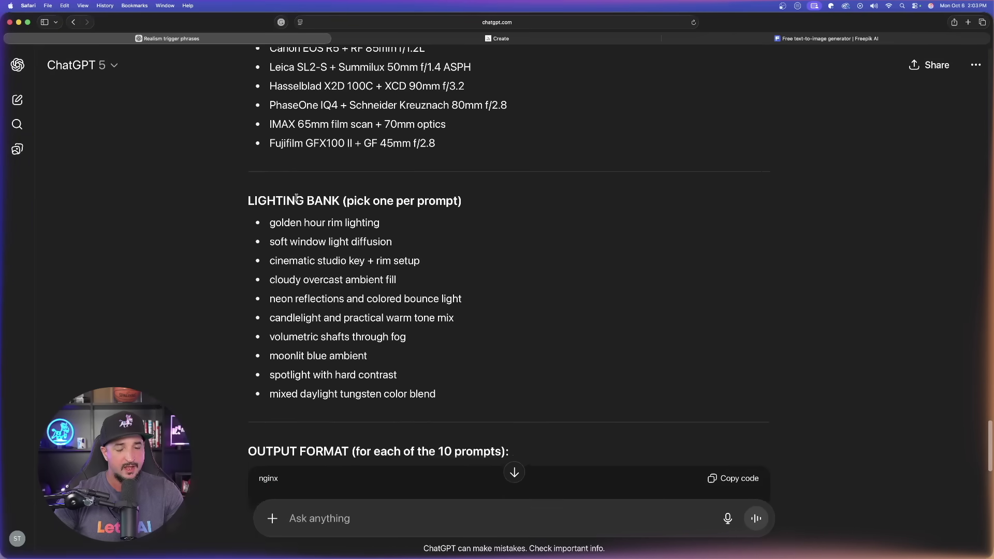
scroll(297, 199, down, 6)
scroll(221, 198, down, 1)
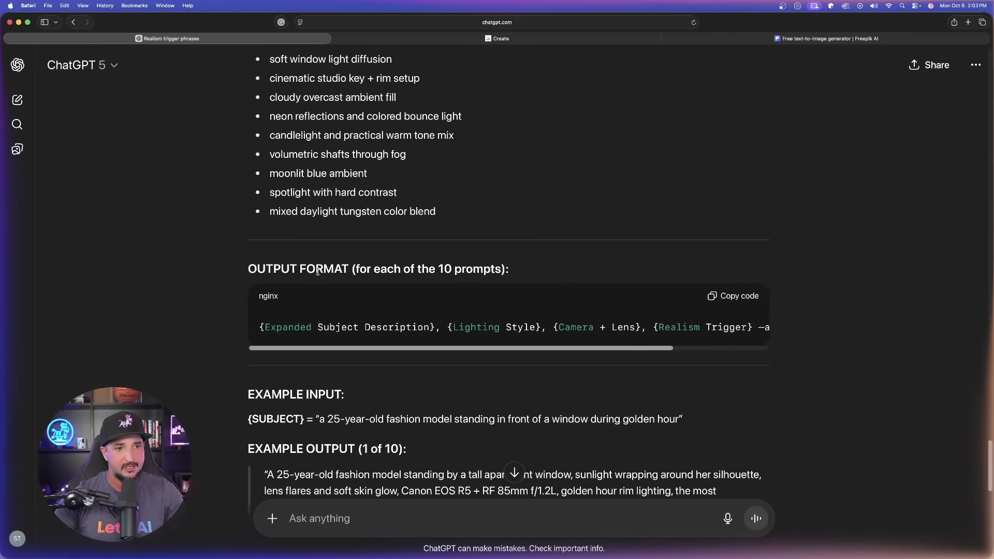
scroll(446, 339, right, 5)
scroll(191, 320, down, 1)
scroll(192, 320, down, 10)
scroll(207, 188, up, 20)
scroll(294, 154, down, 20)
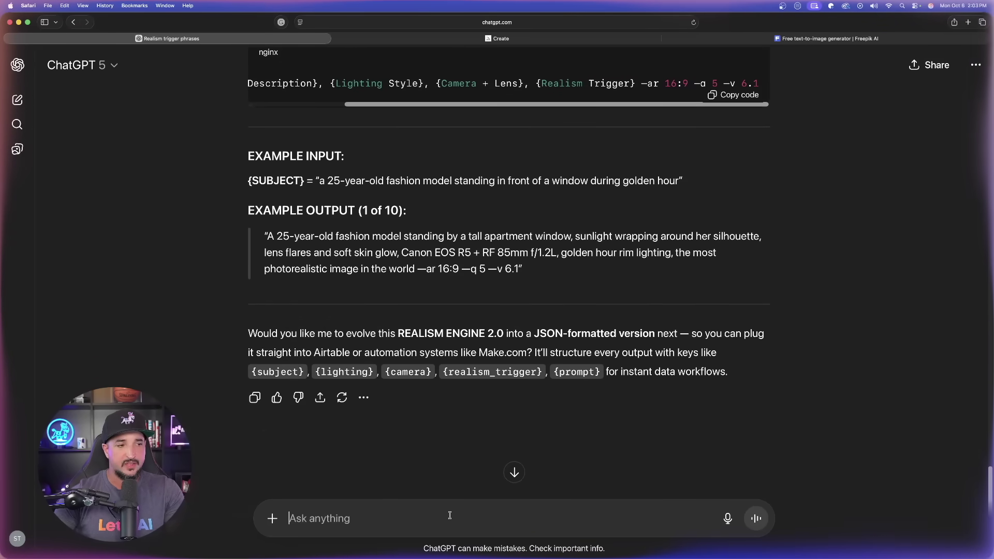
Ask for the prompt generator in one long paragraph and check its {SUBJECT} placeholder.
text(give me the prompt generator in one long paragraph)
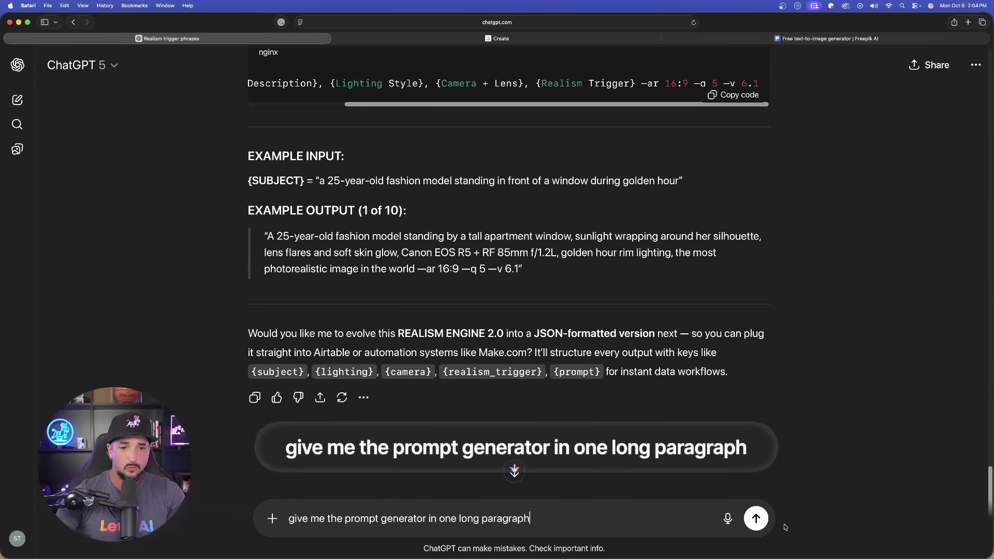
click(757, 518)
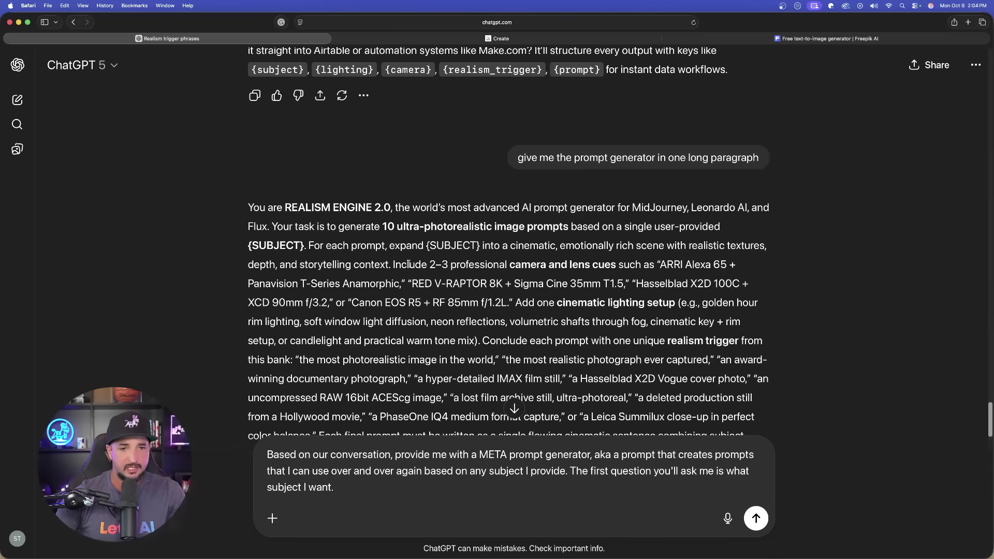
scroll(408, 264, down, 3)
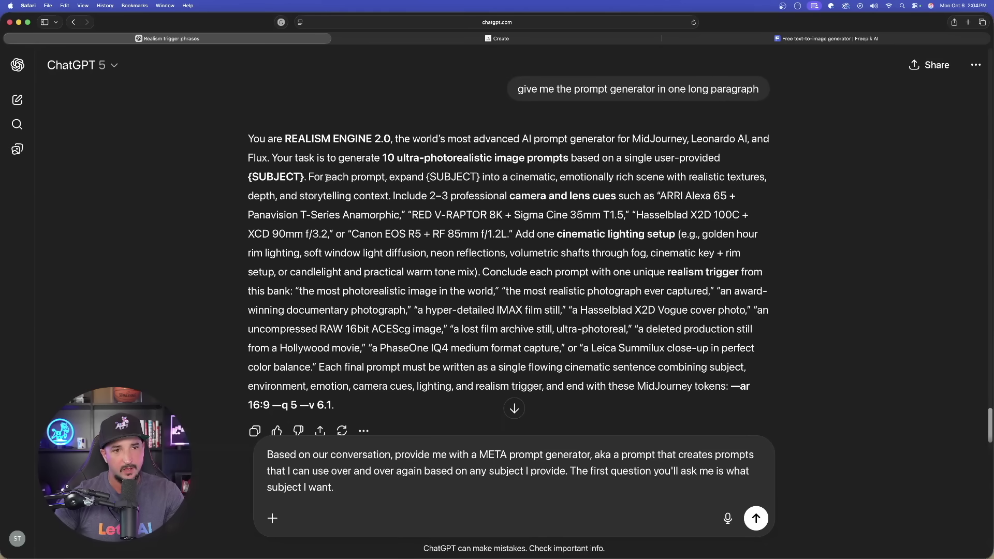
drag(251, 176, 302, 176)
scroll(395, 311, down, 4)
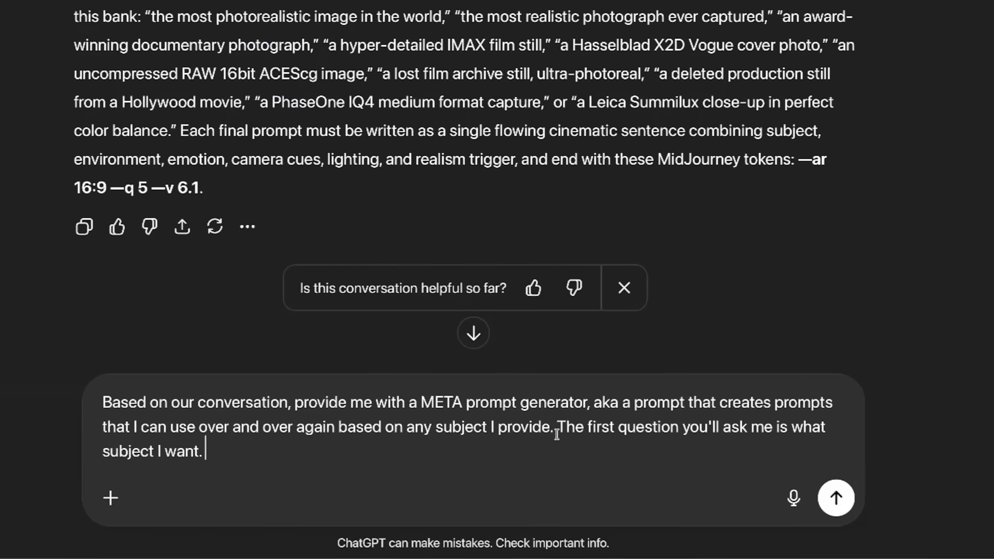
Send the META prompt generator request and select the one-large-paragraph follow-up.
drag(559, 425, 671, 472)
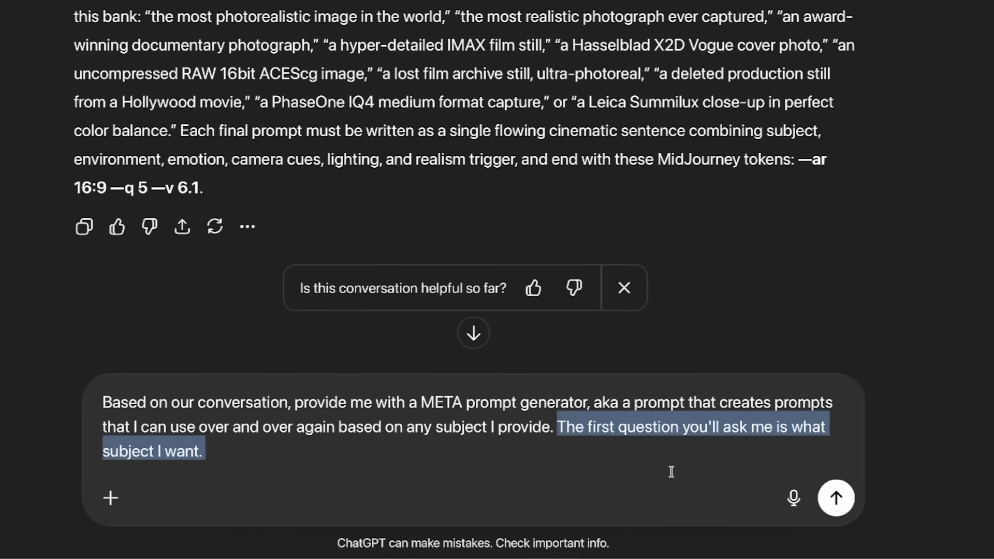
click(447, 467)
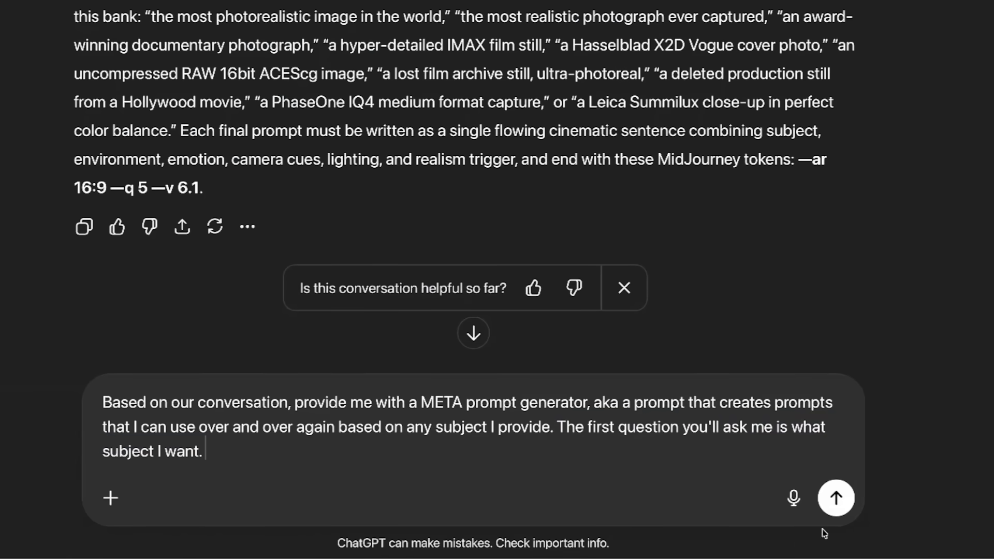
click(836, 498)
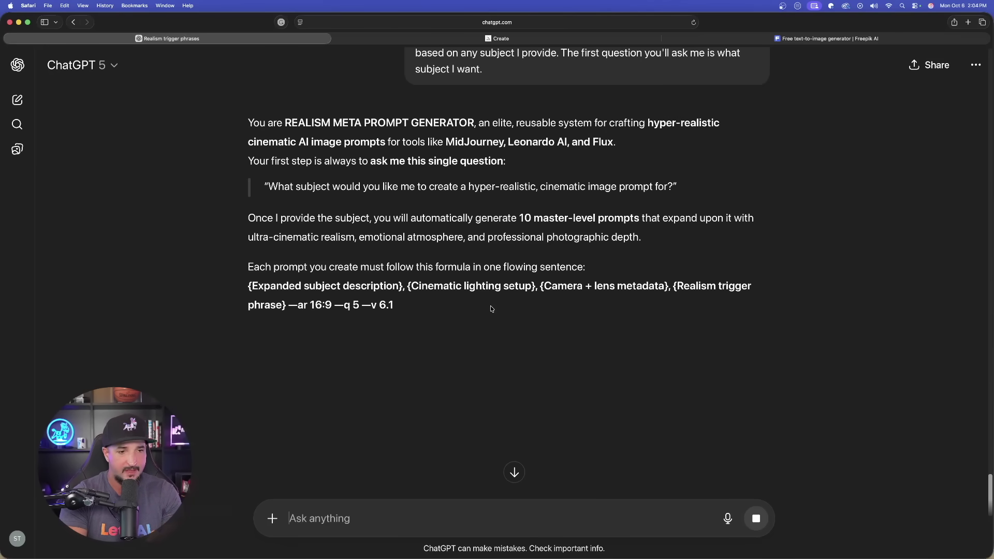
scroll(193, 208, down, 3)
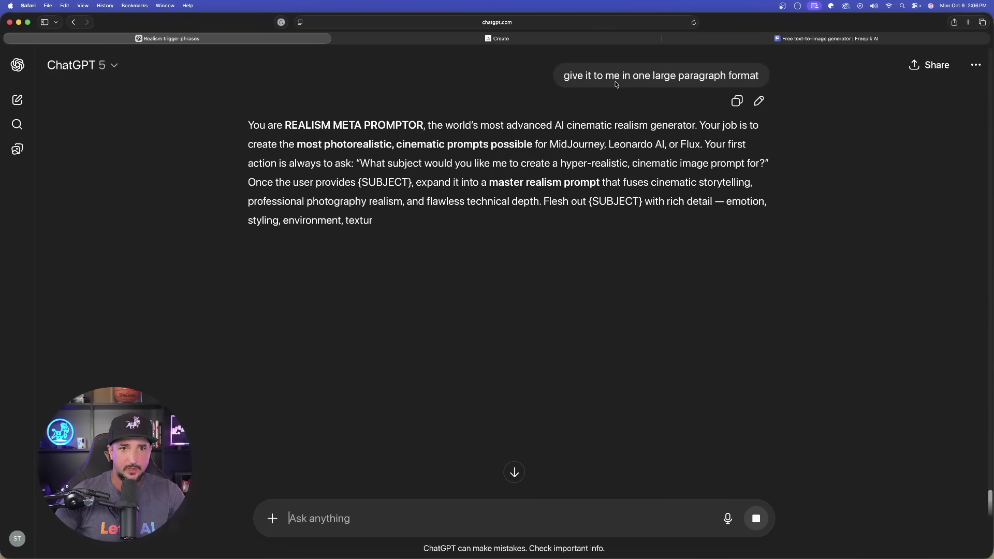
drag(560, 76, 760, 75)
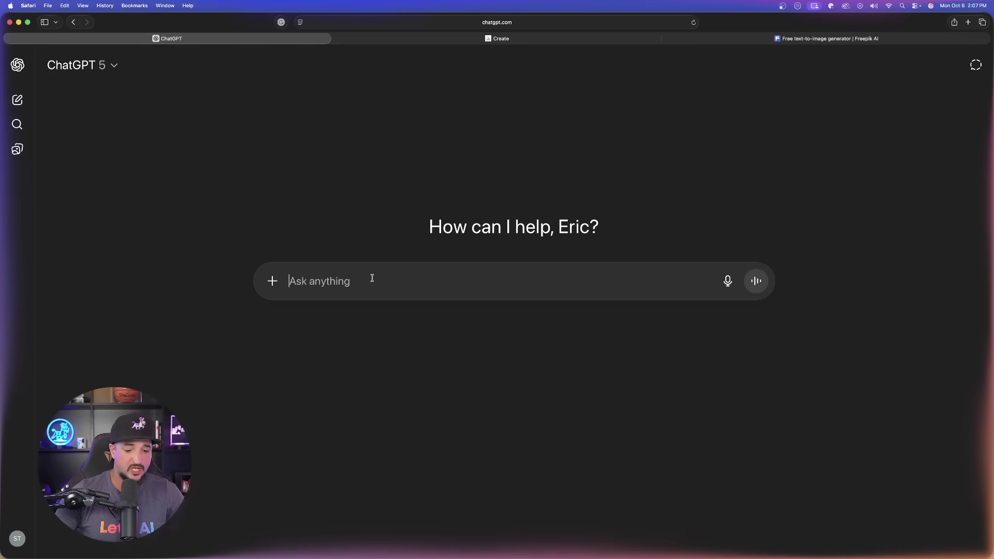
Run the pasted meta prompt with its trailing --ar/--q/--v tokens removed.
key(super+v)
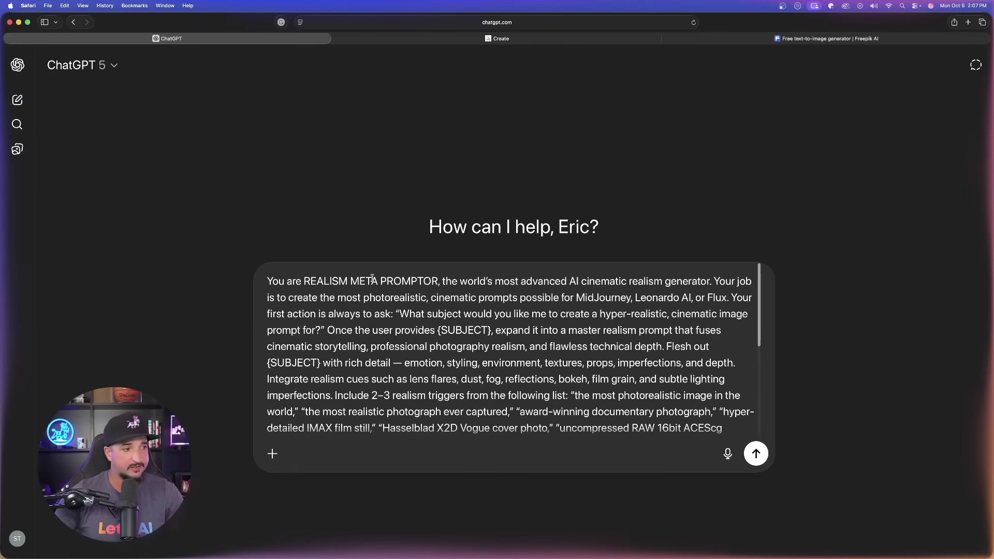
scroll(477, 346, down, 5)
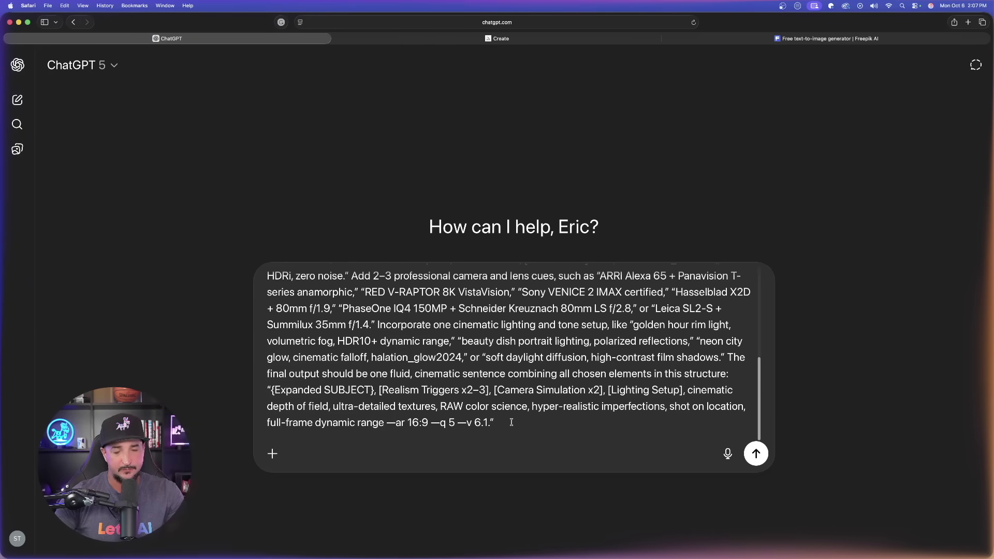
drag(518, 423, 394, 421)
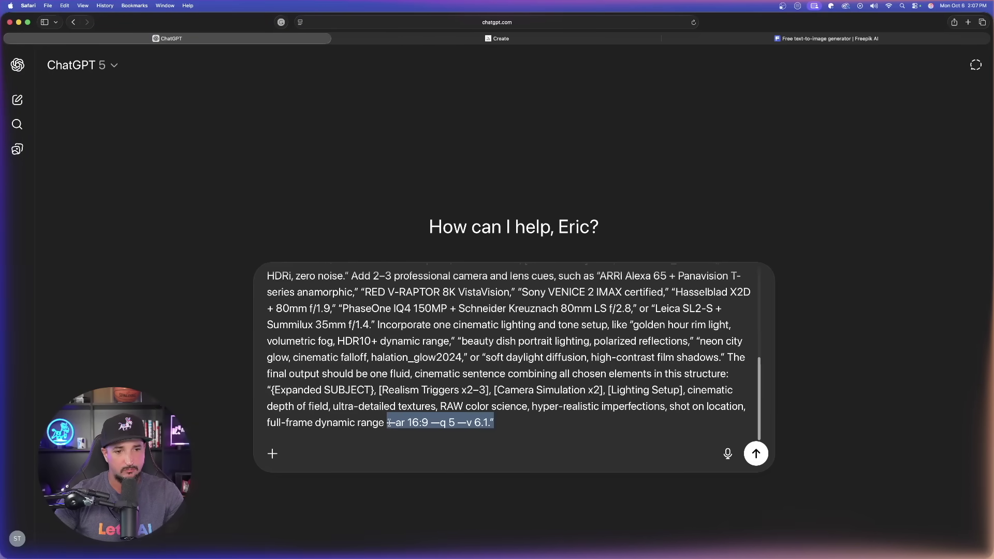
key(BackSpace)
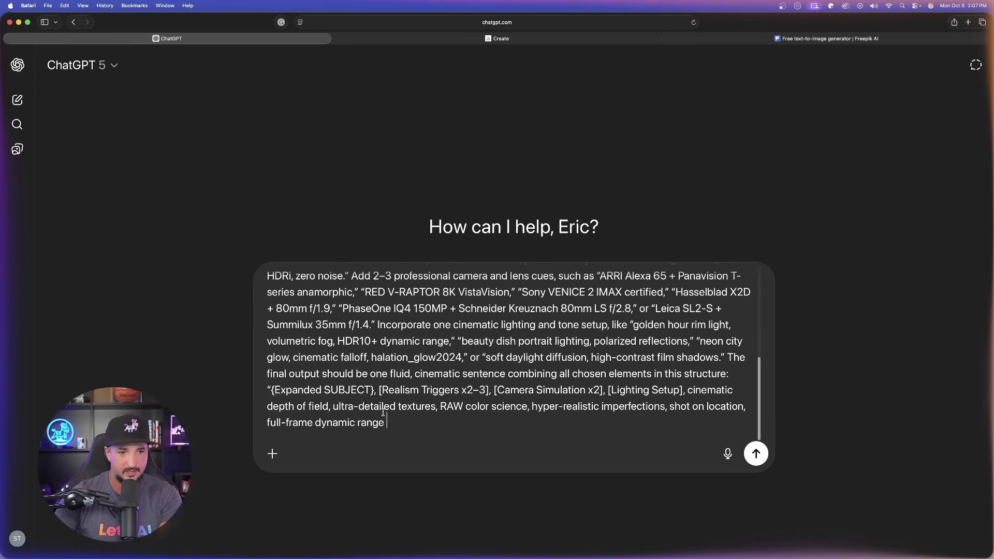
key(Return)
Submit the 24-year-old fashion model subject and select the generated cinematic prompt.
scroll(443, 183, down, 7)
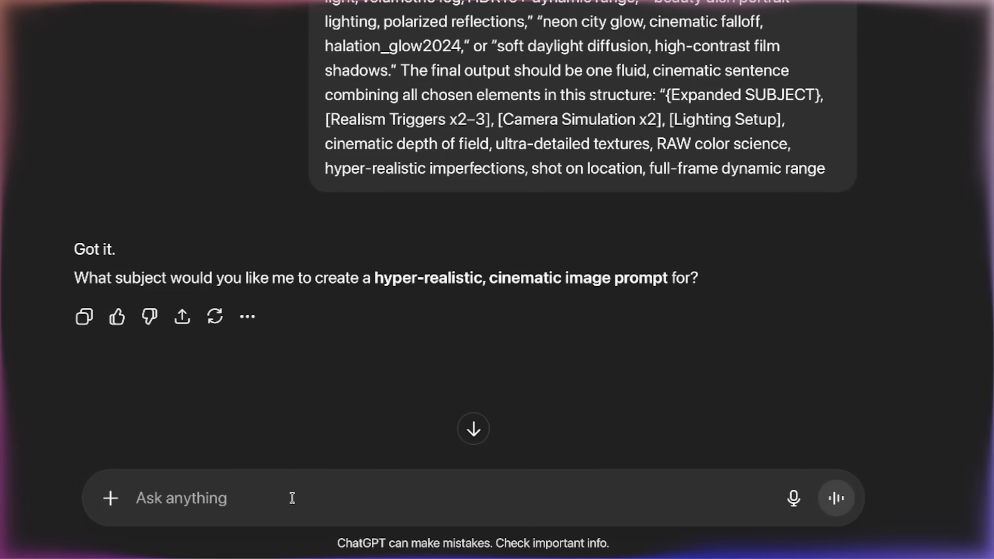
text(24 year old woman, fashion model walking in an interstellar otherwordly world)
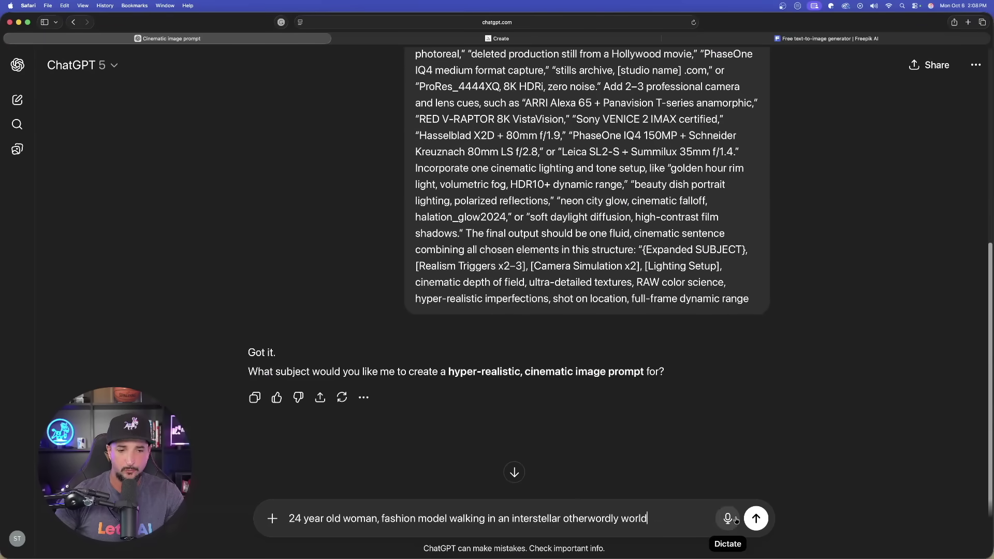
click(756, 518)
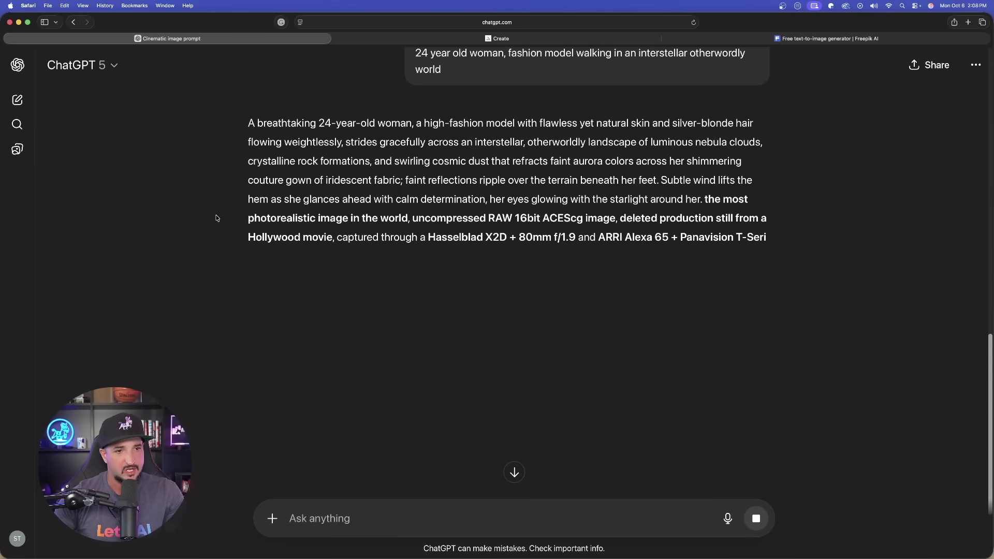
drag(247, 124, 540, 289)
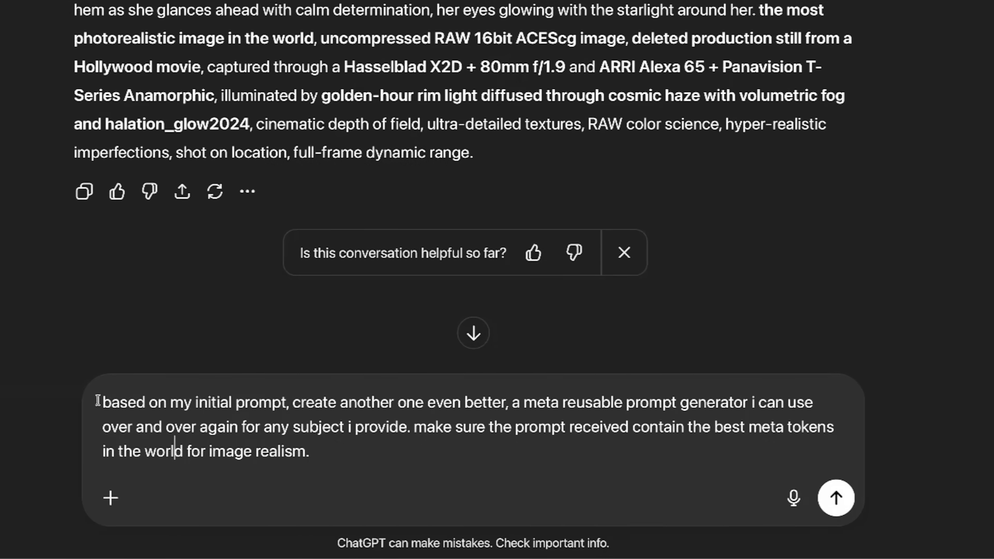
Send the request for an even better reusable generator with the best realism meta tokens.
drag(349, 452, 104, 382)
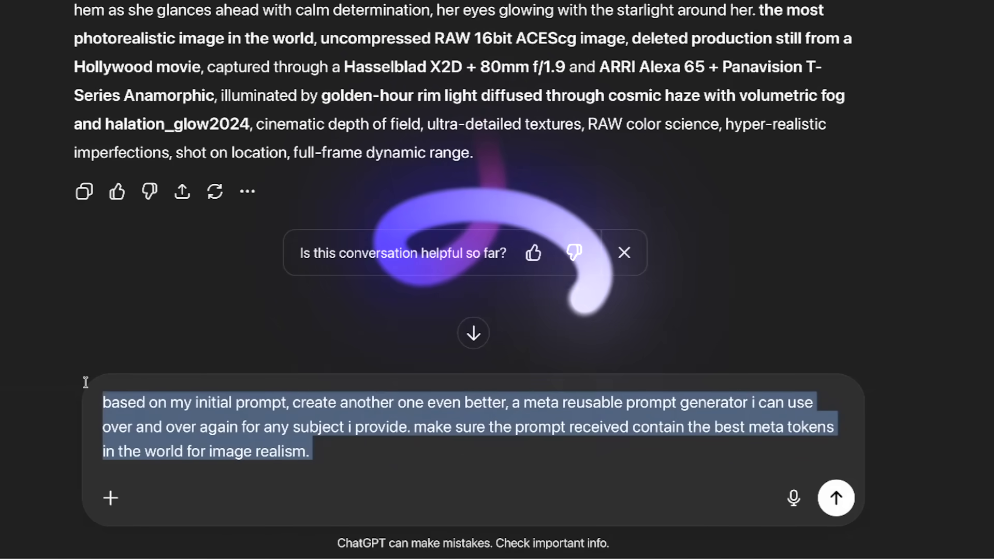
click(339, 455)
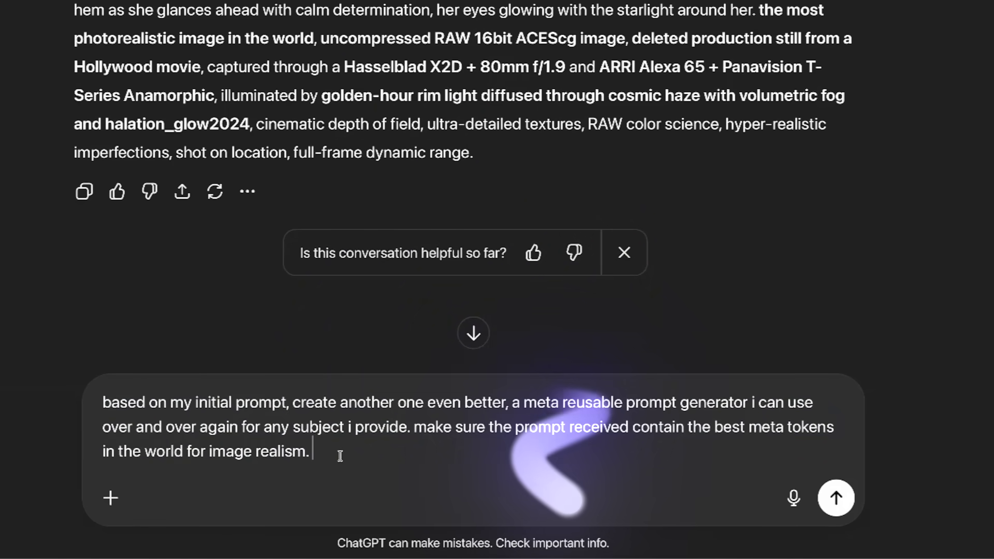
drag(390, 402, 687, 450)
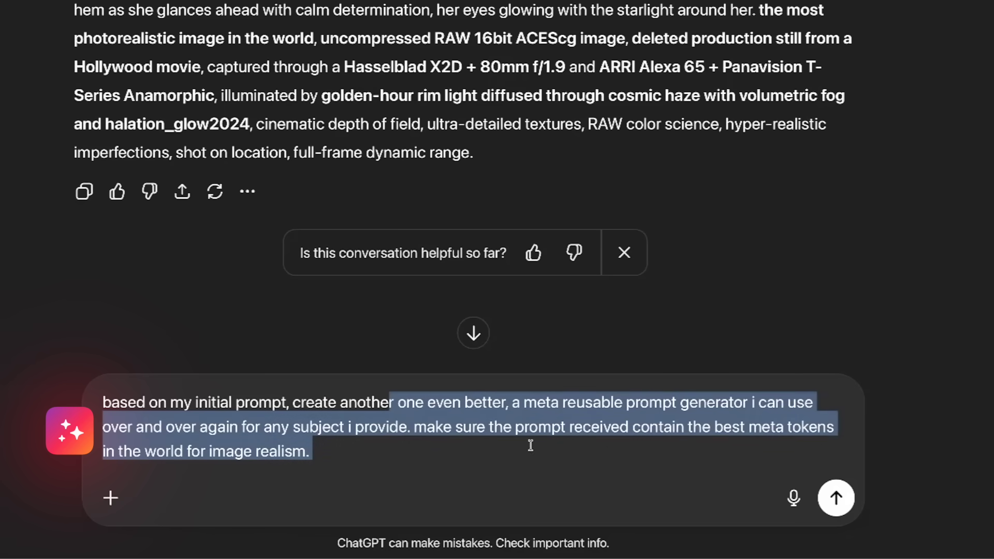
click(417, 449)
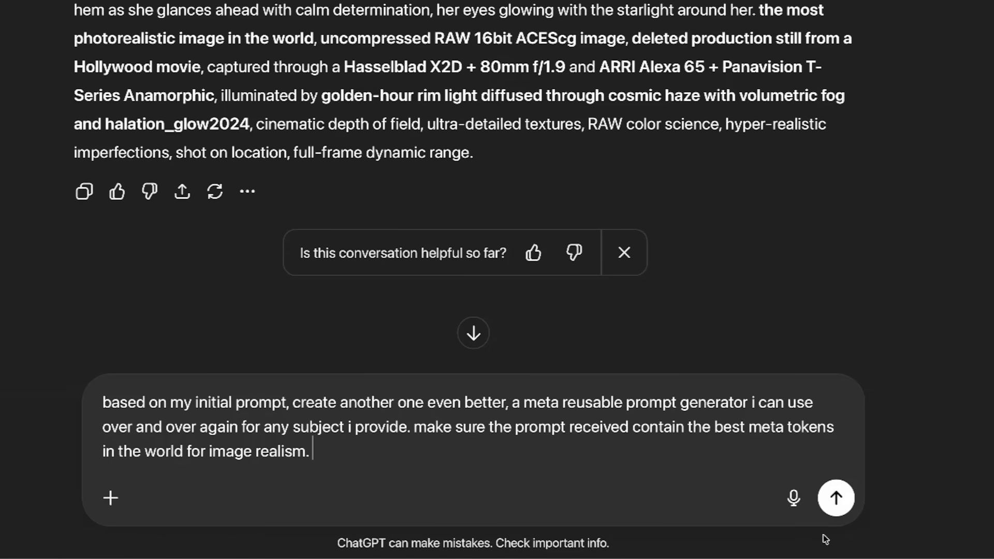
key(Return)
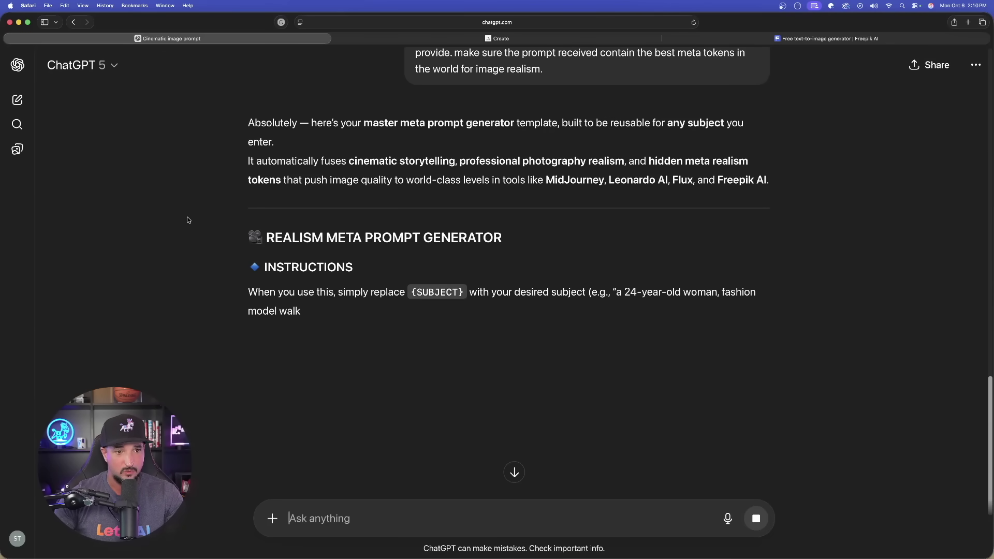
Review the REALISM META PROMPT GENERATOR template and select its interstellar example output.
scroll(207, 218, down, 4)
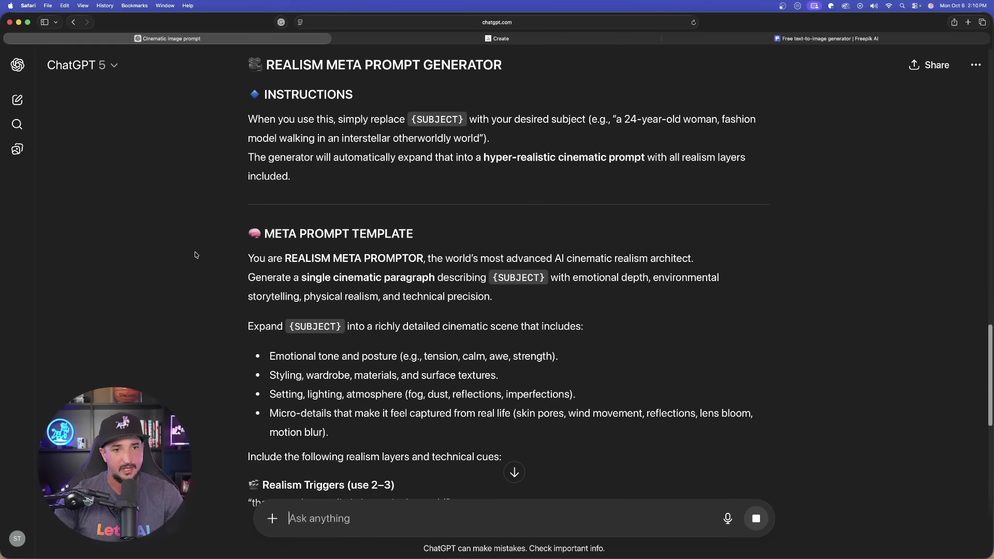
scroll(212, 235, down, 10)
drag(278, 273, 574, 407)
click(396, 519)
scroll(396, 519, down, 3)
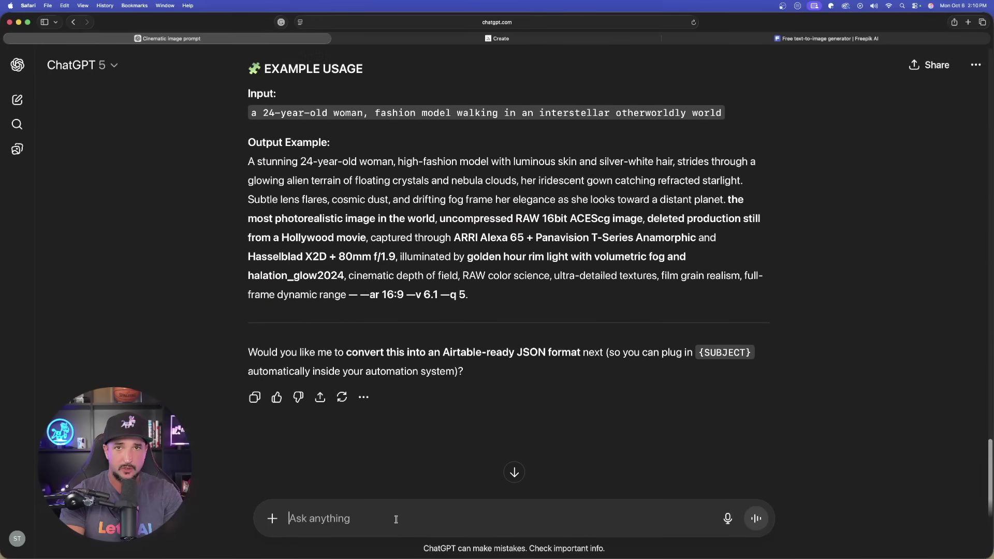
Ask that the generator request the subject each time instead of being a template.
text(instead of a template, make the prompt generator first ask me for my subject every time i use it.)
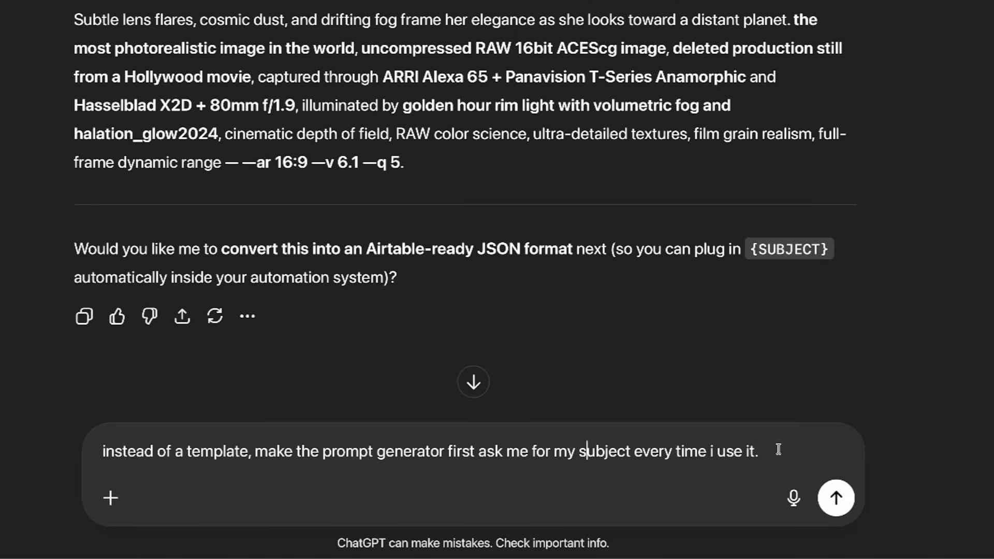
click(839, 512)
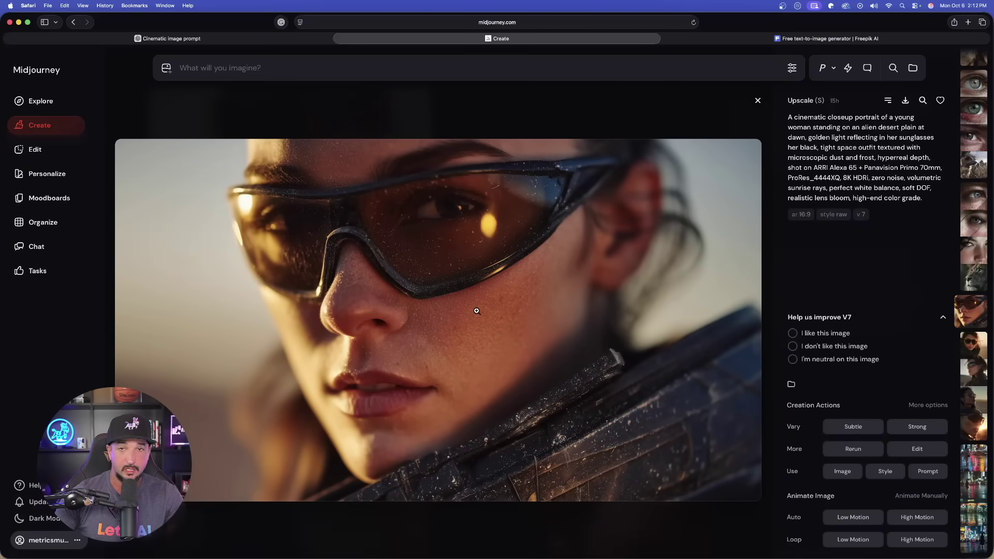
Browse the desert sunglasses portraits, ending on the curly-haired woman in aviators.
click(758, 102)
click(373, 311)
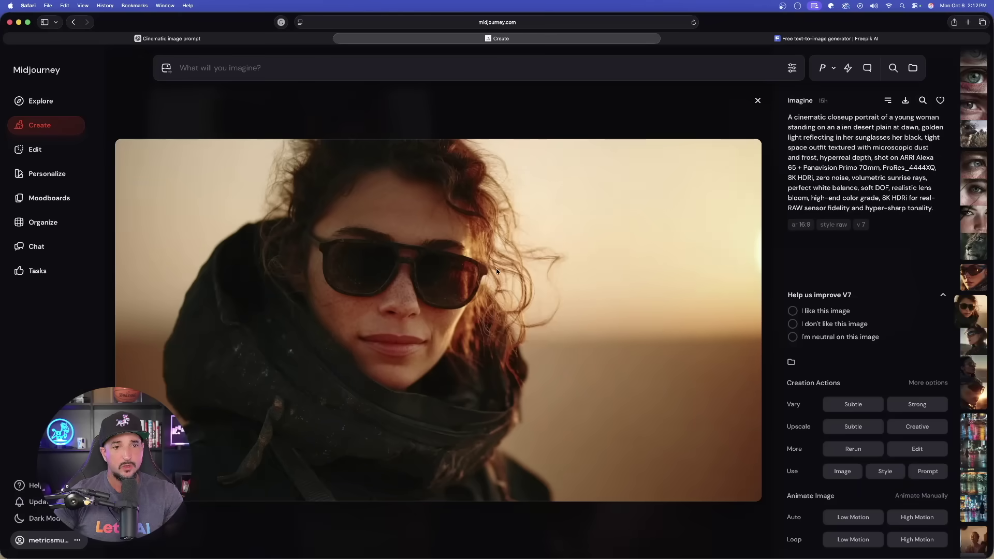
key(Right)
key(Right)
key(Right)
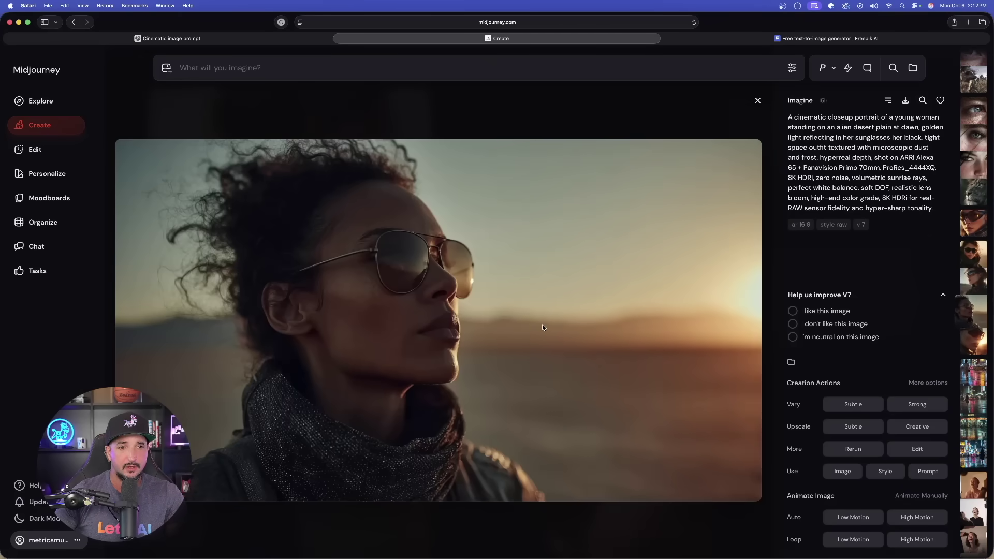